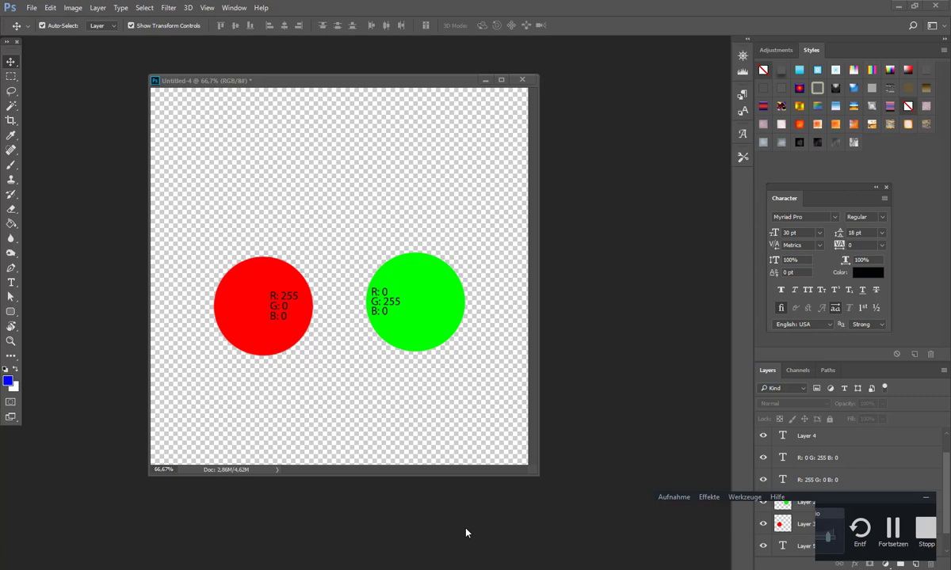
Step: Sample the red circle in the foreground Color Picker to read its RGB values, and dismiss the picker without applying
click(446, 486)
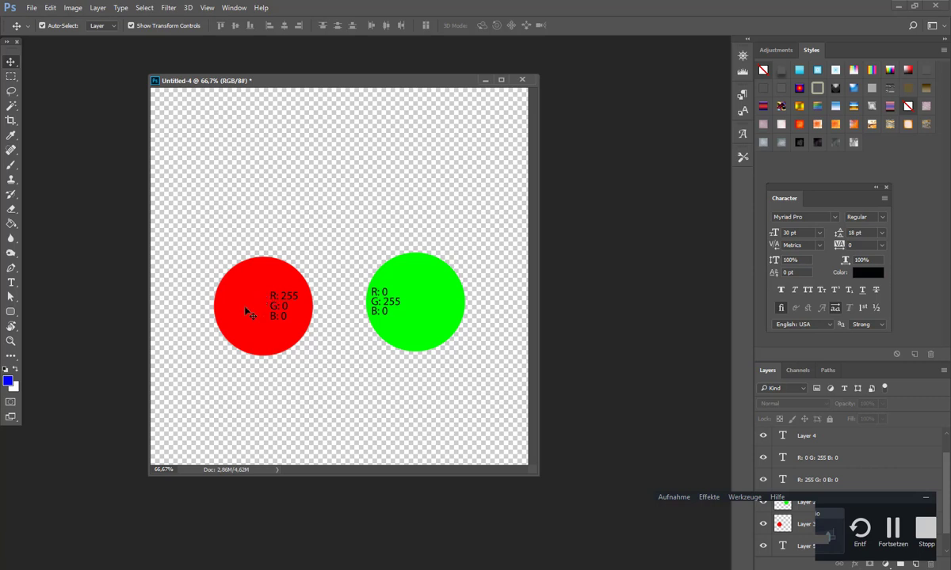
click(8, 381)
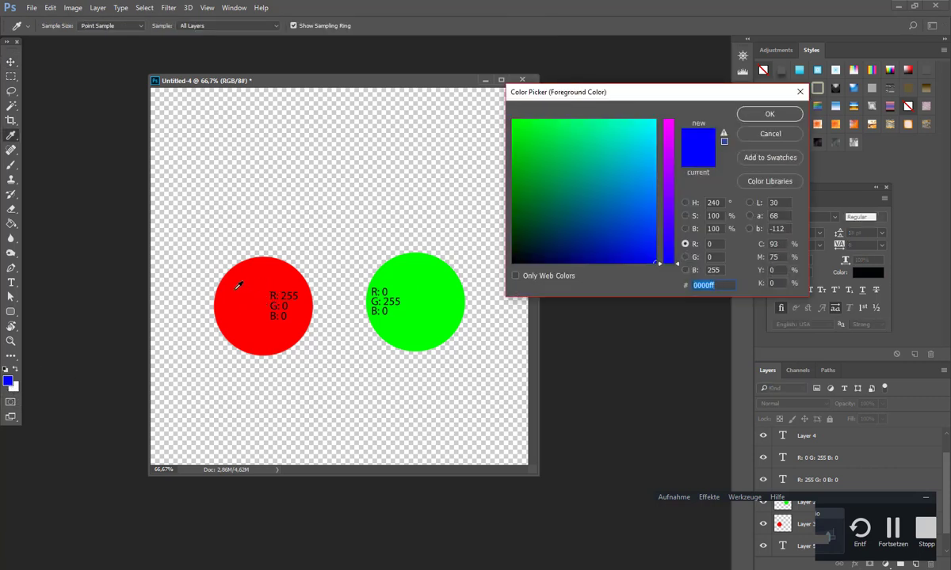
click(255, 278)
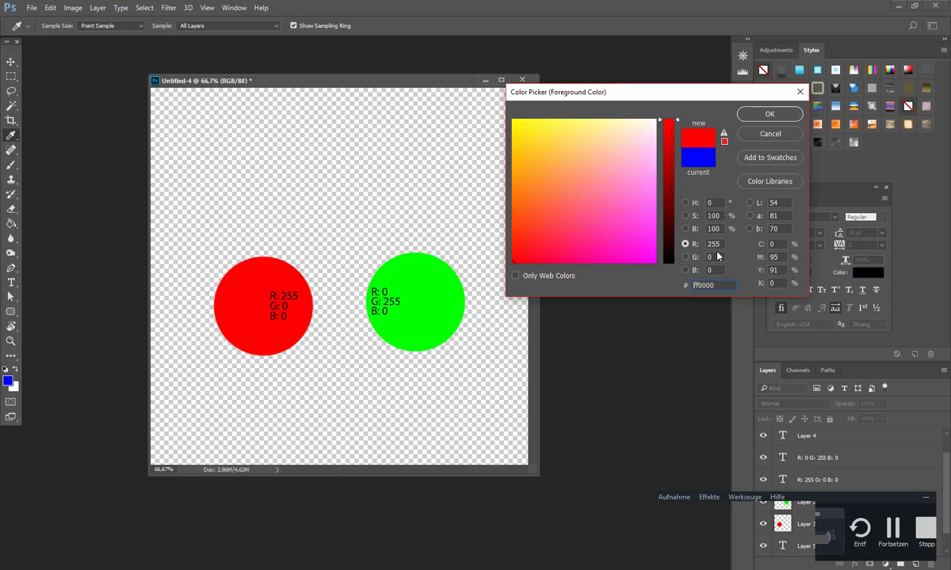
key(Escape)
key(v)
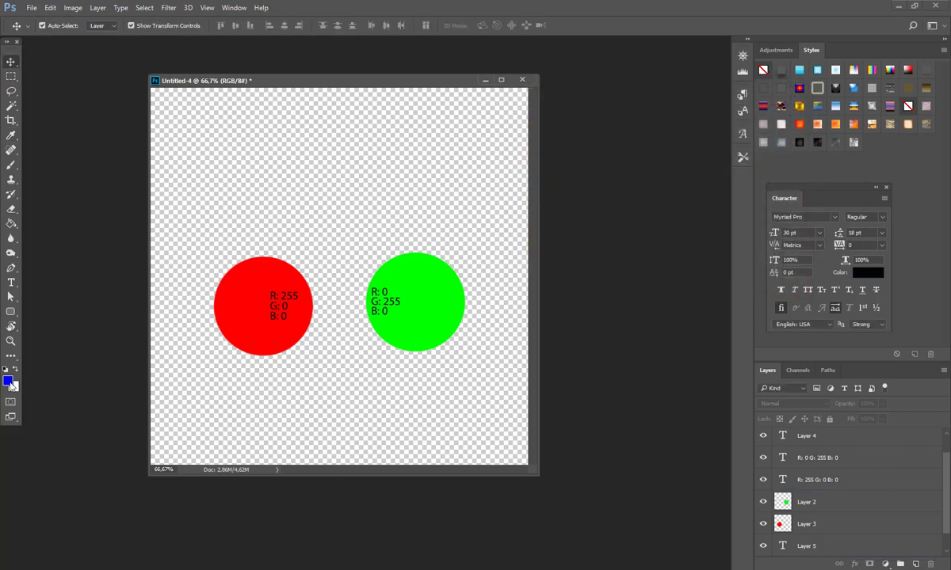
Step: Sample the green circle in the foreground Color Picker to read its RGB values, and dismiss the picker without applying
click(10, 383)
click(422, 307)
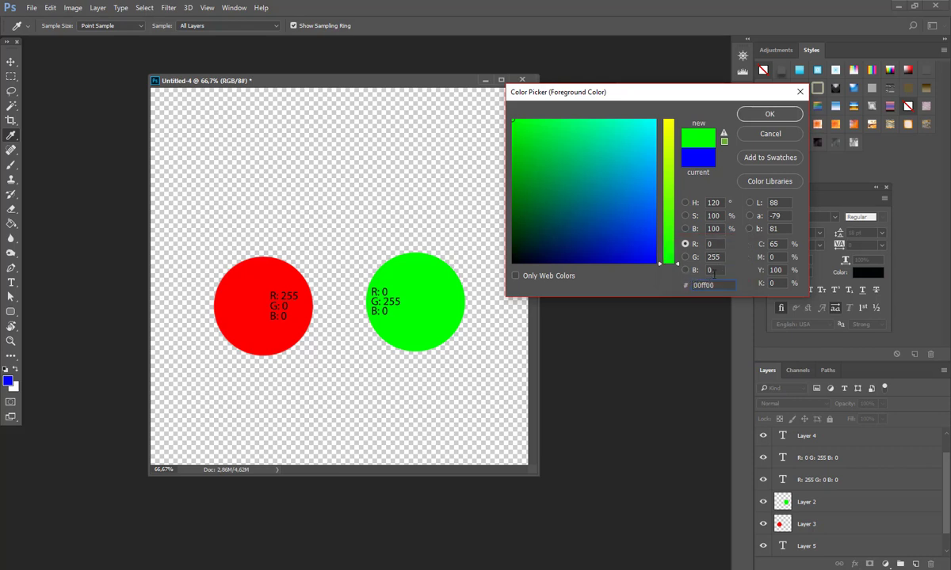
click(798, 93)
key(v)
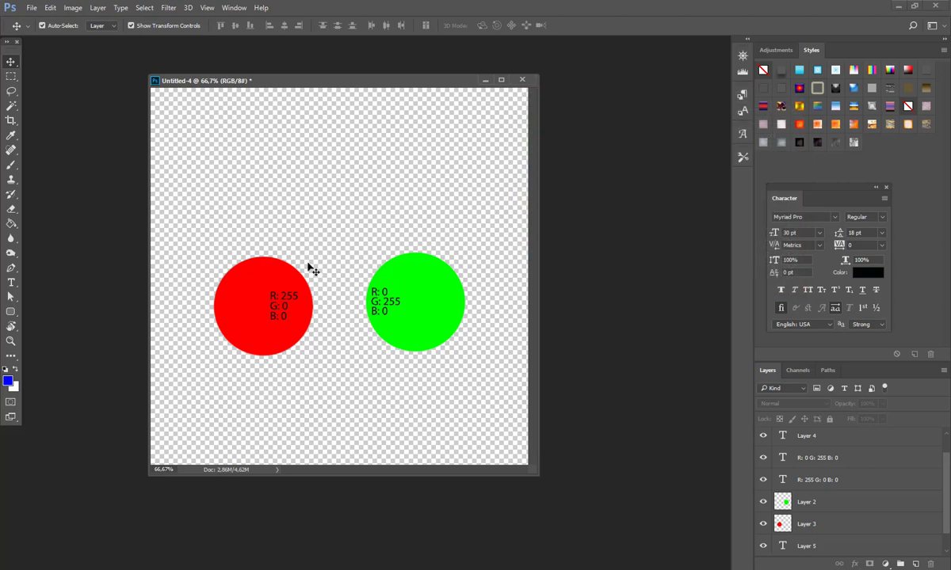
Step: Set the blend mode of the red circle's layer to Difference
click(284, 282)
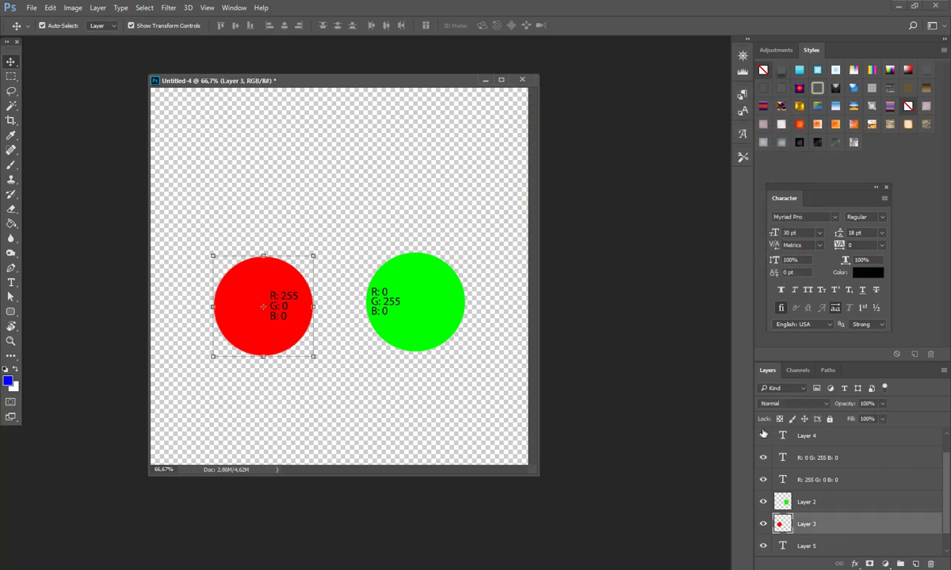
click(776, 405)
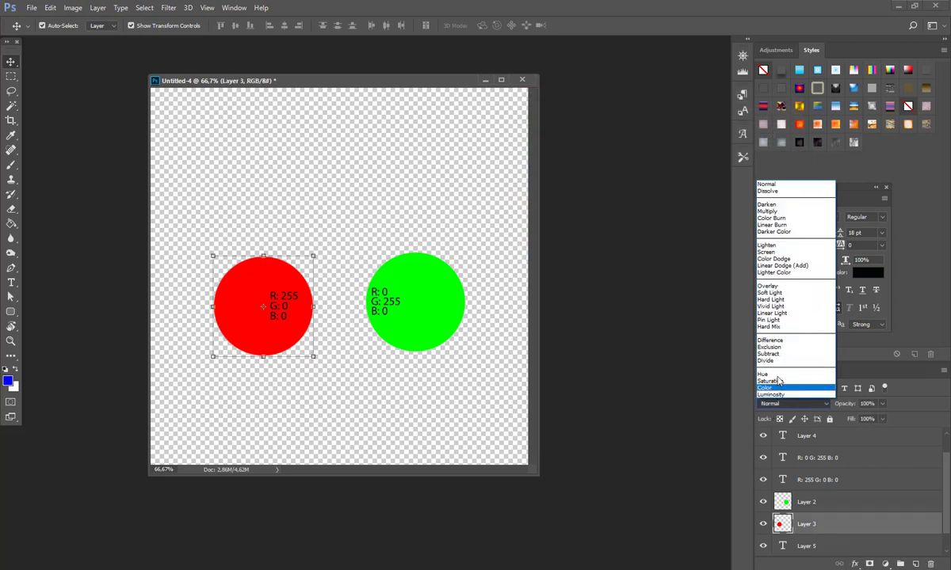
click(770, 339)
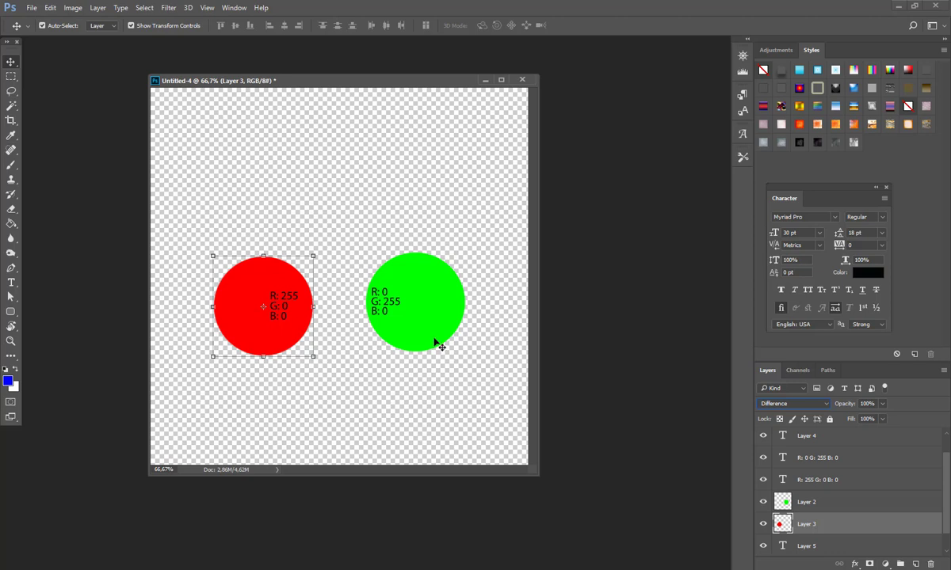
Step: Add a three-line text label reading "R: 255", "G: 255", "B:0" between the red and green circles
click(11, 283)
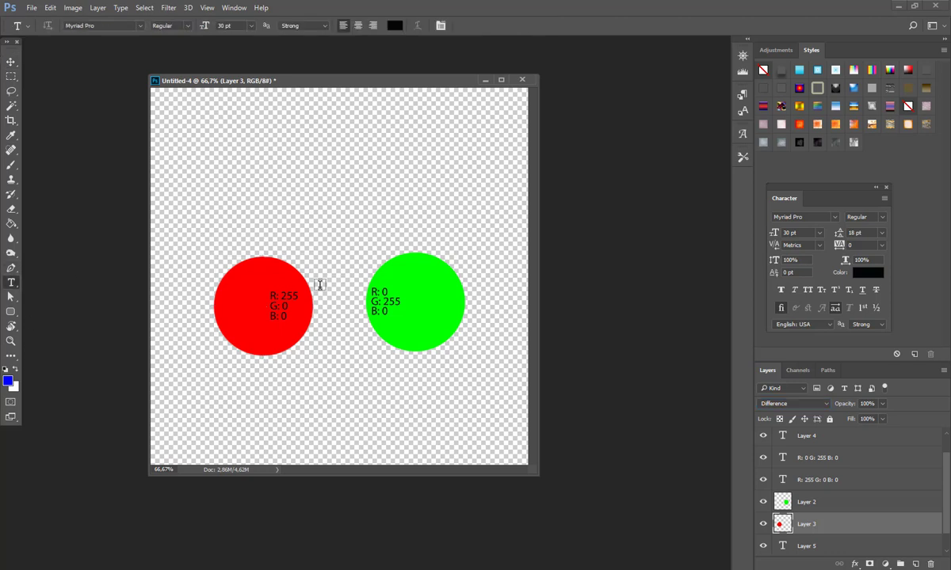
click(322, 293)
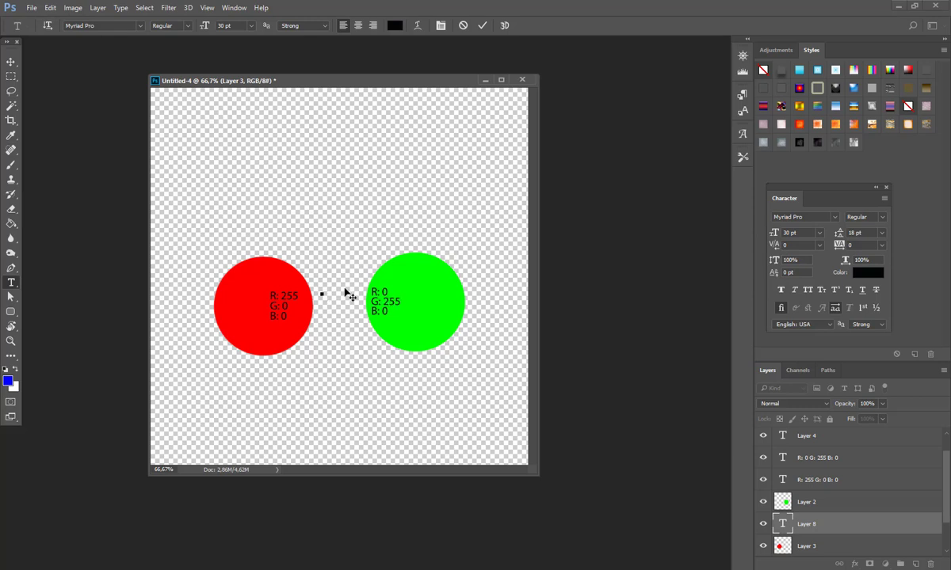
text(R: 255)
key(Return)
text(G: 255)
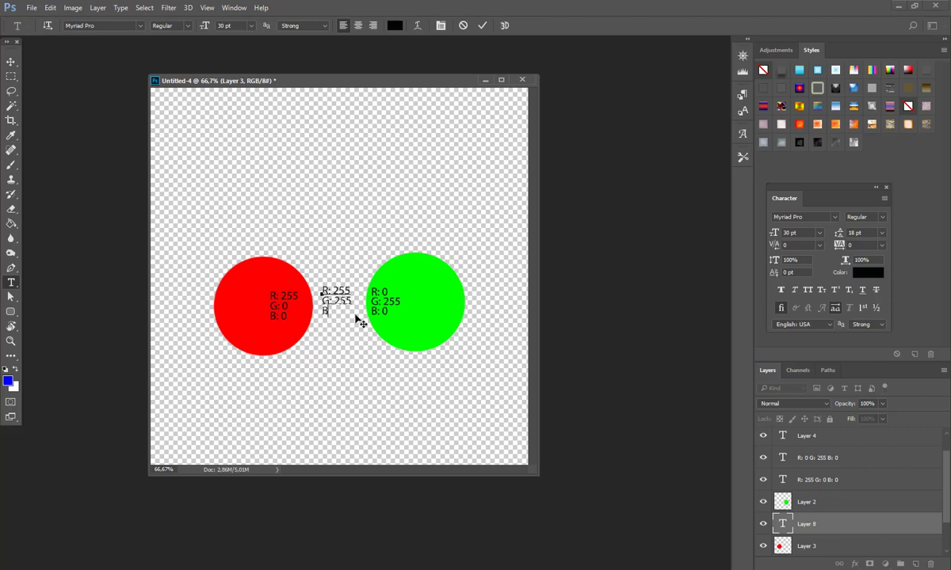
key(Return)
text(B:0)
click(483, 26)
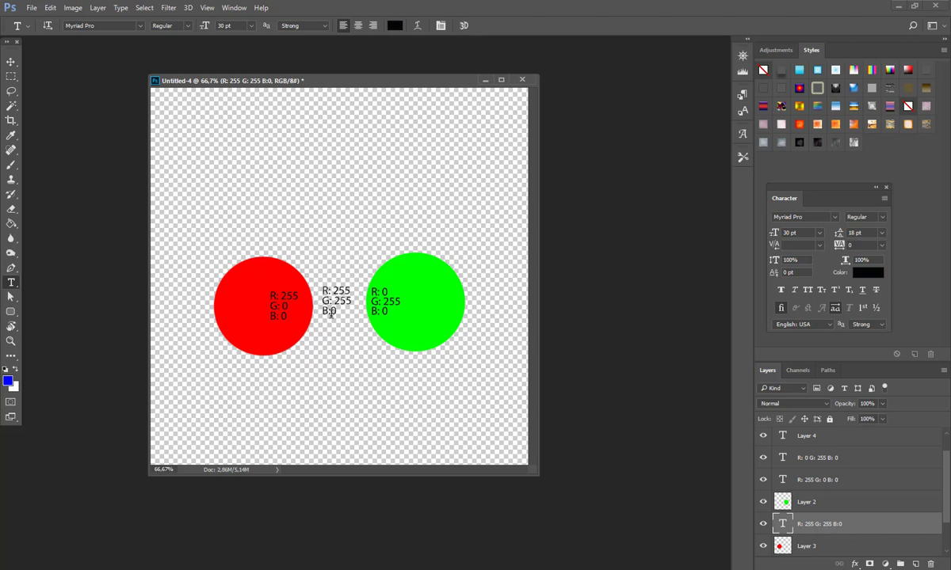
Step: Move the red and green circles toward each other until they overlap
click(11, 62)
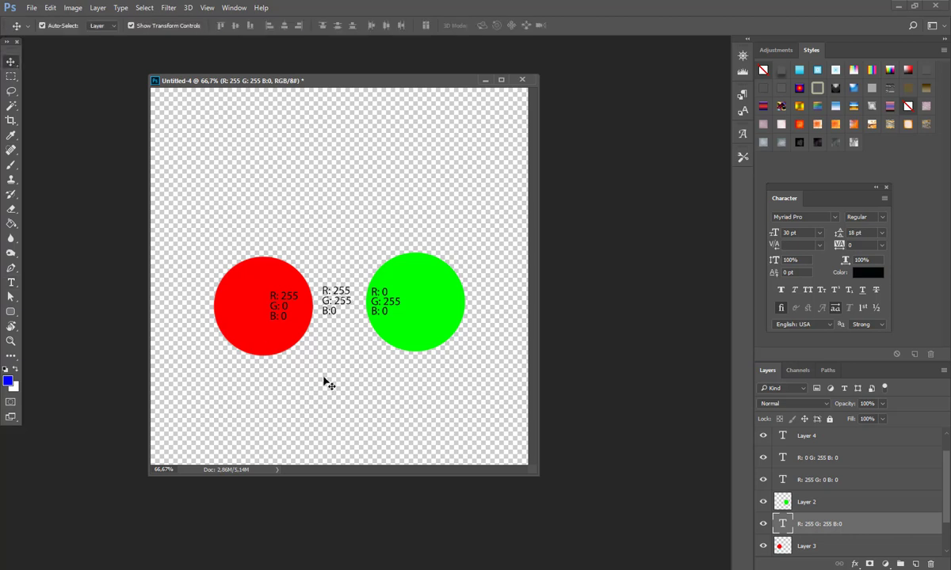
drag(287, 350, 309, 346)
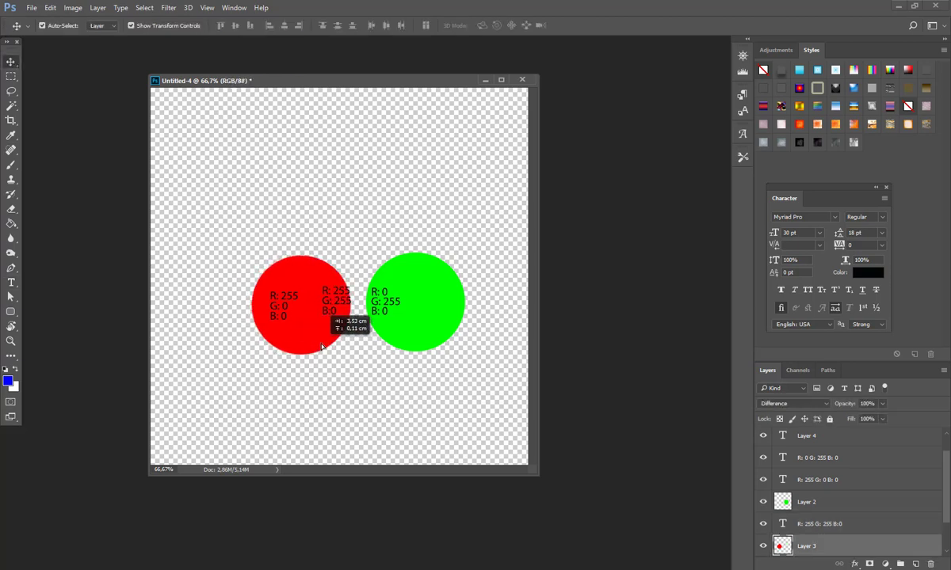
drag(322, 346, 329, 346)
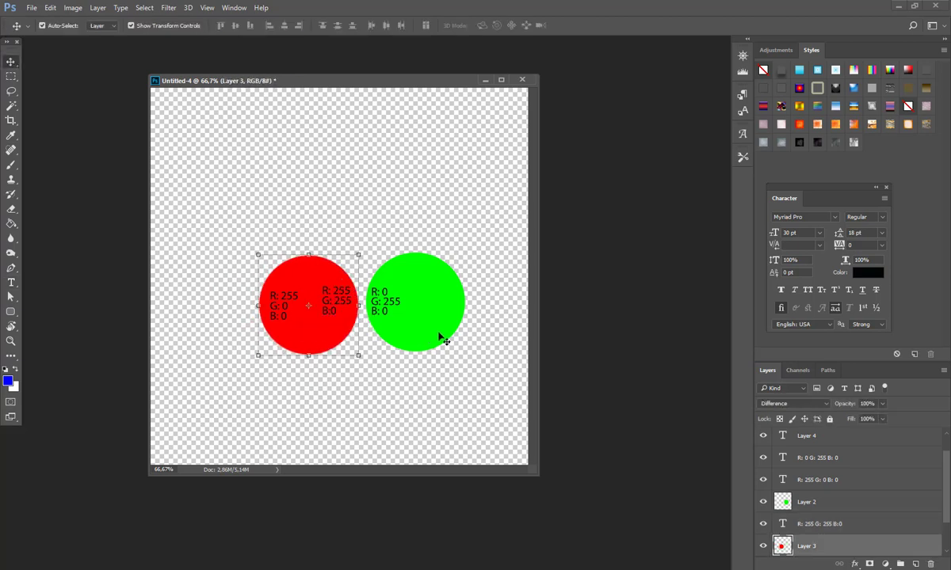
drag(441, 339, 405, 339)
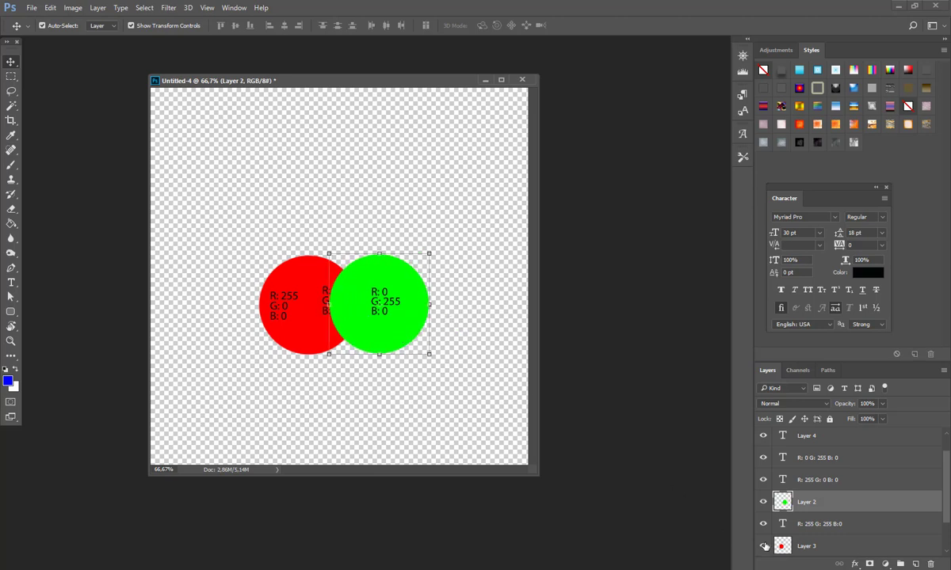
Step: Reorder the layers so the red circle lies above the green one and the "R: 255 G: 255 B:0" label above both
drag(801, 546, 801, 493)
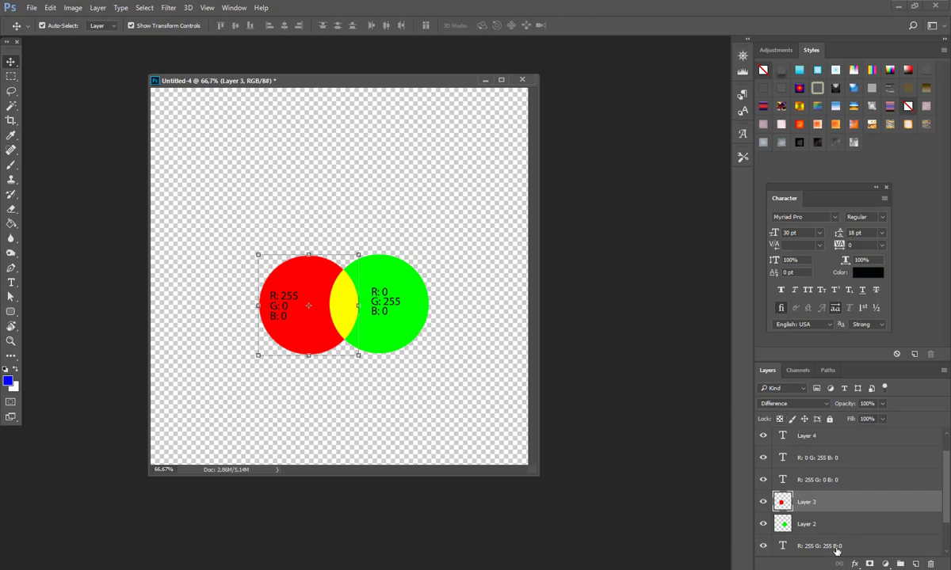
scroll(807, 523, down, 1)
drag(839, 533, 844, 476)
Step: Adjust the red and green circles' positions so their overlap surrounds the middle label
drag(324, 337, 337, 336)
drag(396, 336, 381, 332)
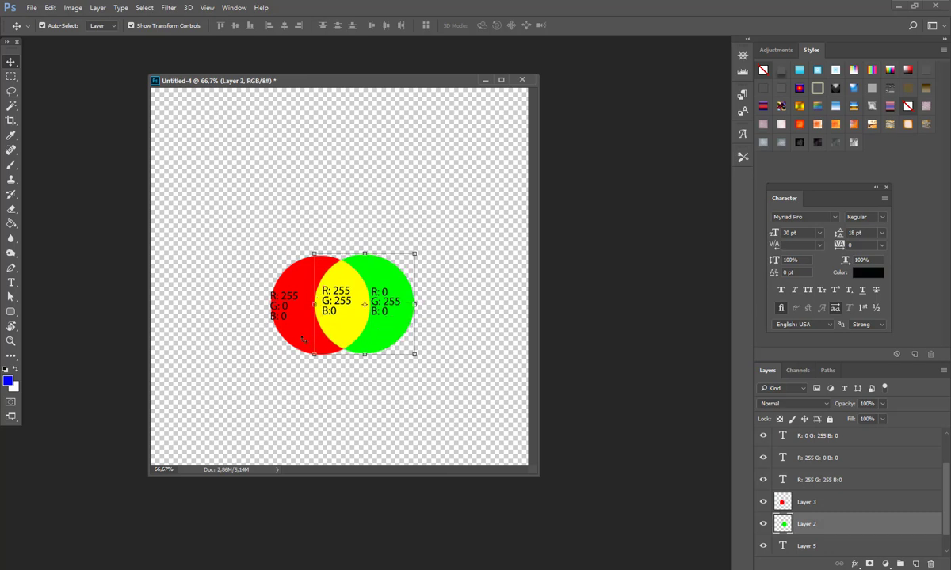
drag(289, 321, 283, 322)
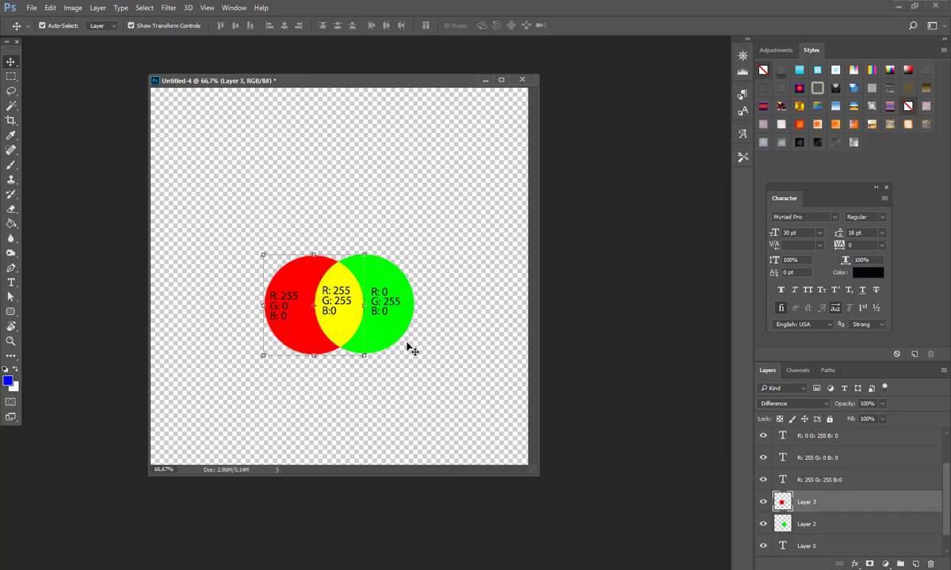
Step: Sample the overlap of the red and green circles in the foreground Color Picker to read its RGB values, without applying the colour
click(9, 383)
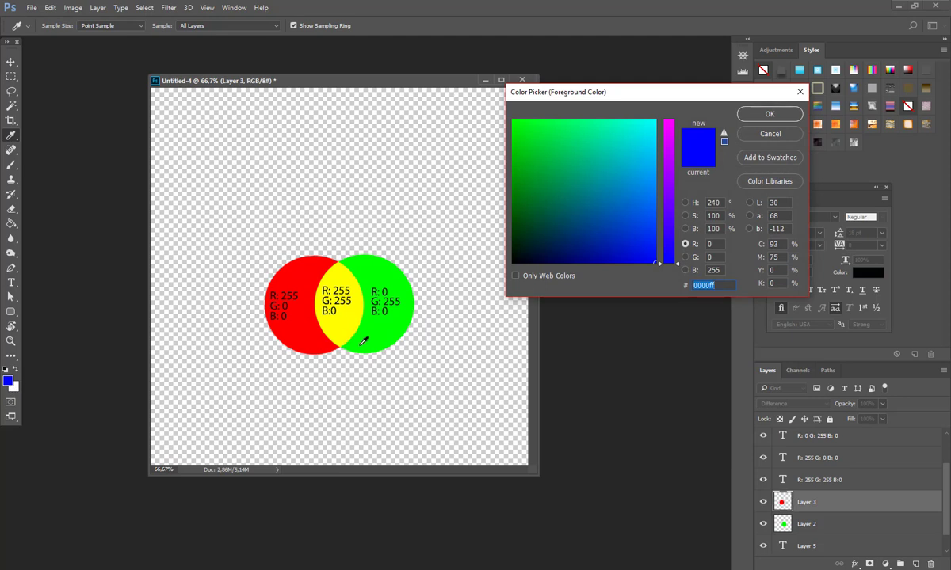
click(348, 320)
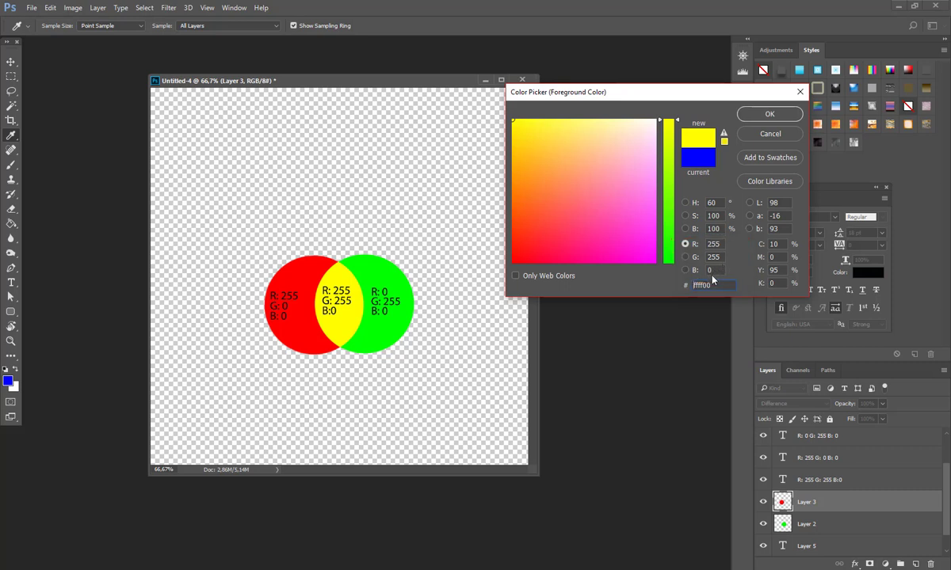
click(798, 95)
key(v)
click(398, 127)
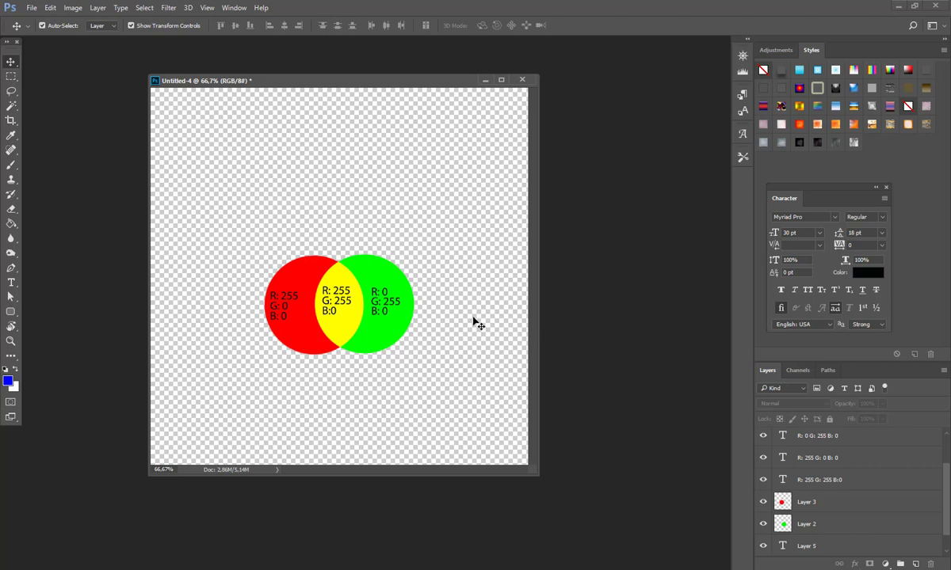
Step: Separate the red and green circles to either side of the middle label, and centre the red circle's text label on it
drag(309, 341, 265, 340)
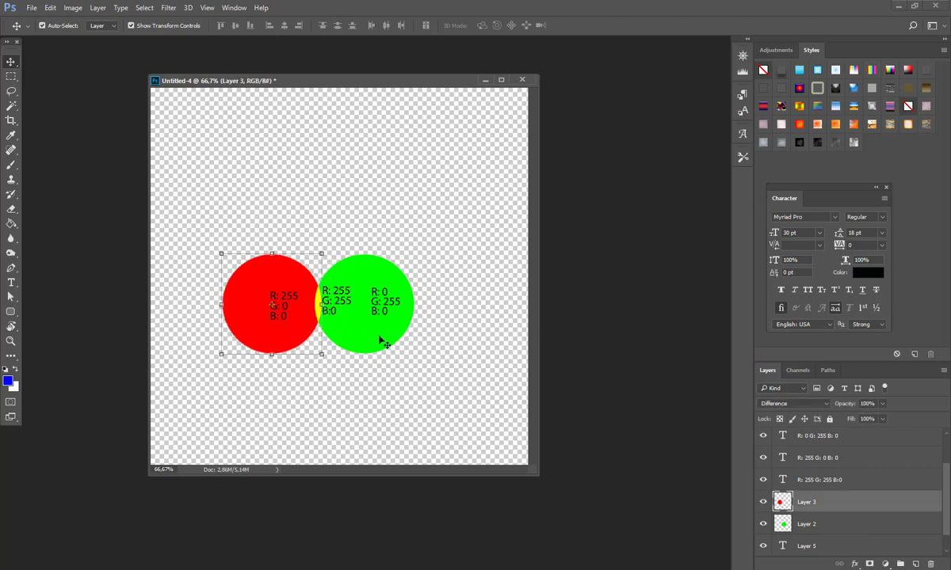
drag(375, 335, 409, 336)
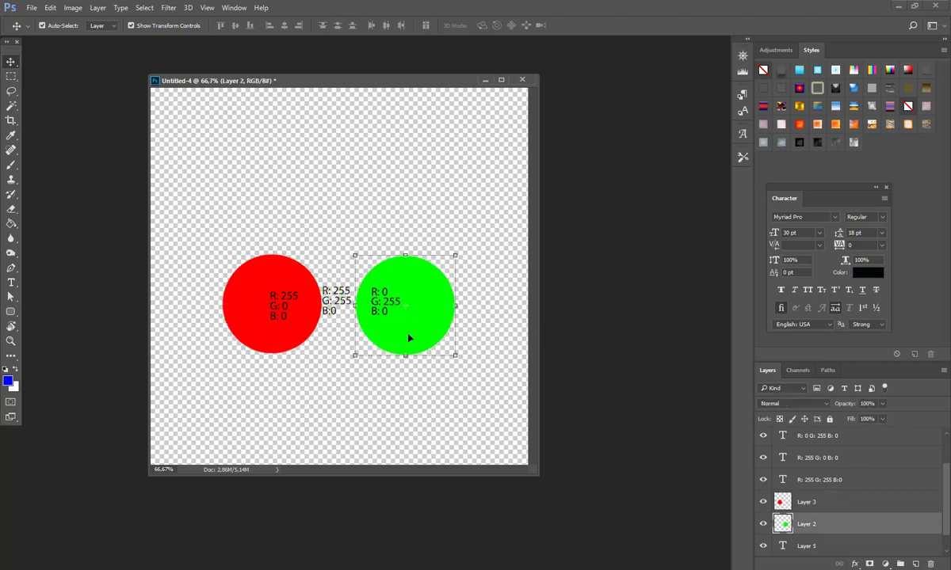
drag(272, 344, 273, 345)
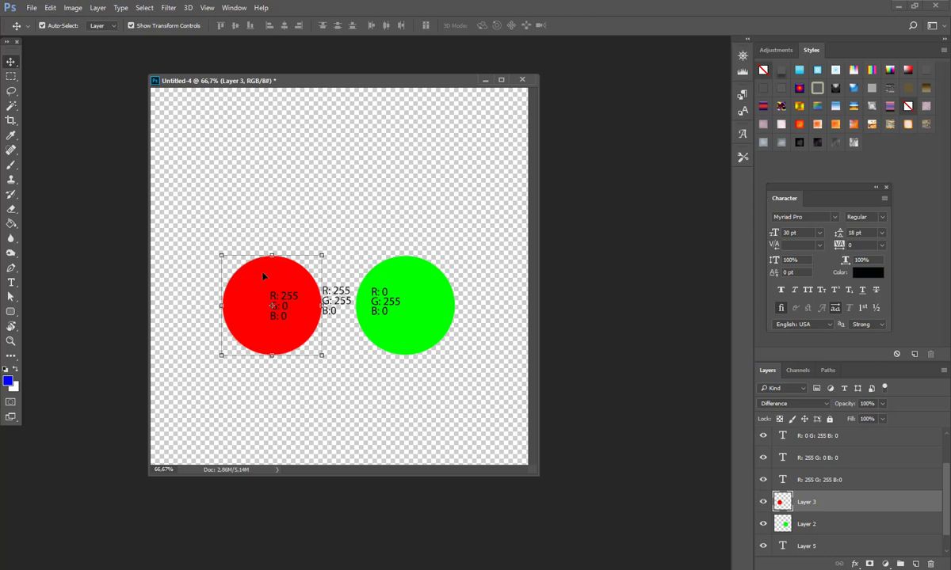
drag(284, 301, 273, 299)
click(325, 354)
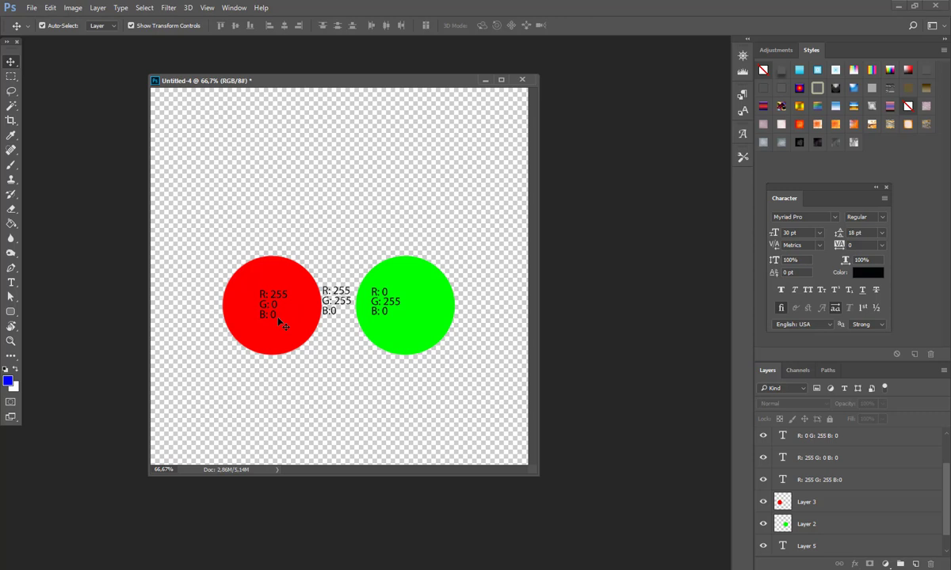
Step: Duplicate the red circle and place the copy above the original with a gap between them
click(290, 327)
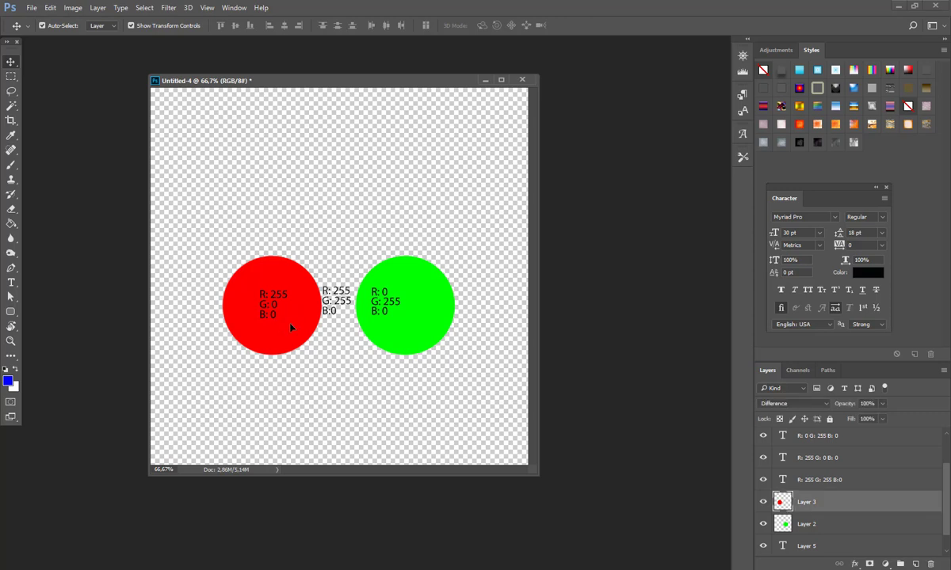
drag(315, 310, 317, 211)
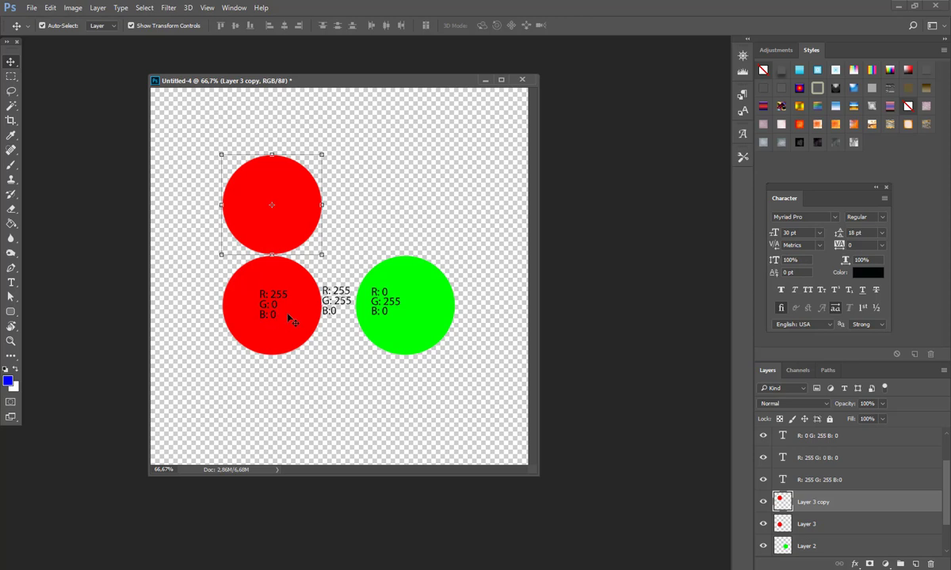
drag(289, 221, 295, 191)
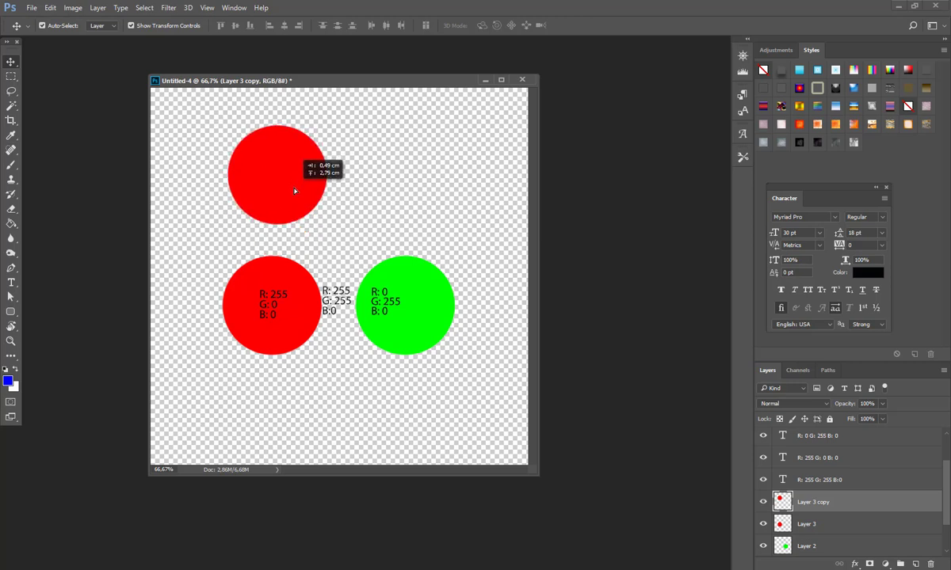
Step: Add a three-line text label reading "R: 0", "G: 0", "B: 0" in the gap between the two red circles
click(11, 283)
click(260, 235)
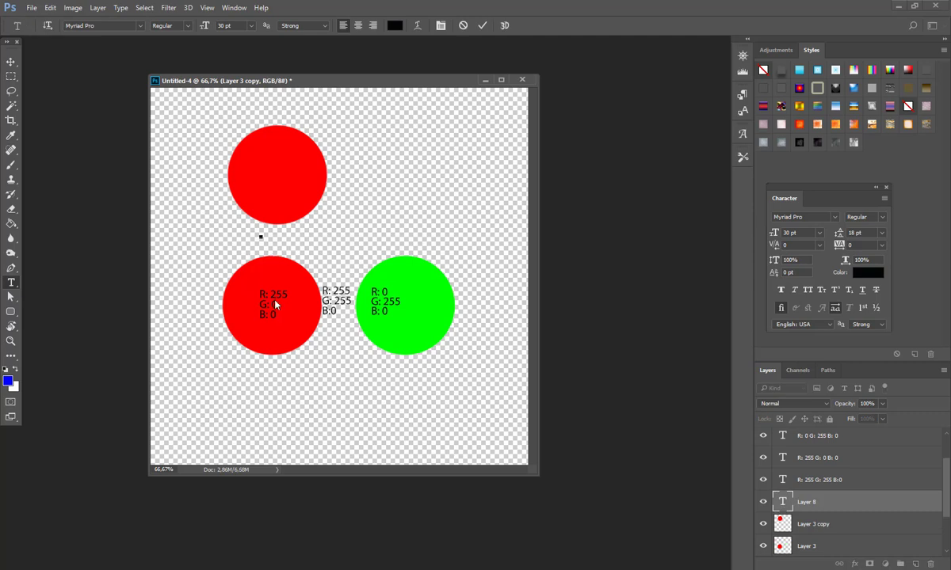
text(R: 0)
key(Return)
text(G: 0)
key(Return)
text(B: 0)
Step: Move the red circle copy down to overlap the original red circle, and set its blend mode to Difference
click(11, 61)
drag(308, 196, 301, 240)
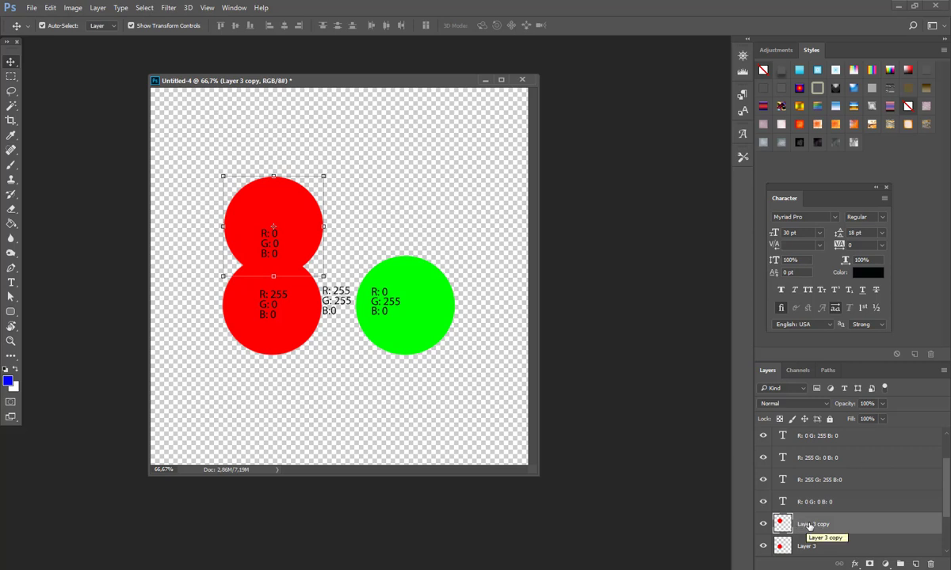
click(775, 405)
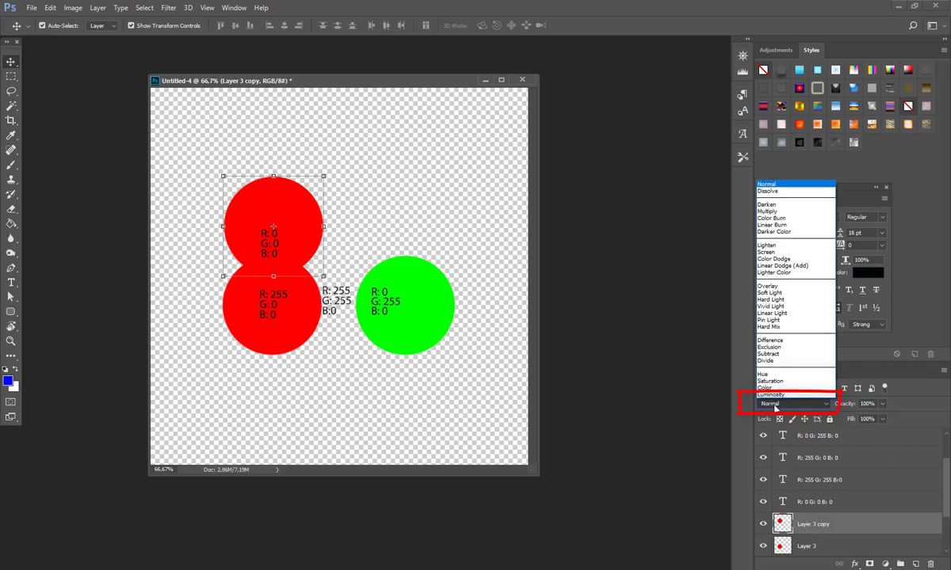
click(736, 328)
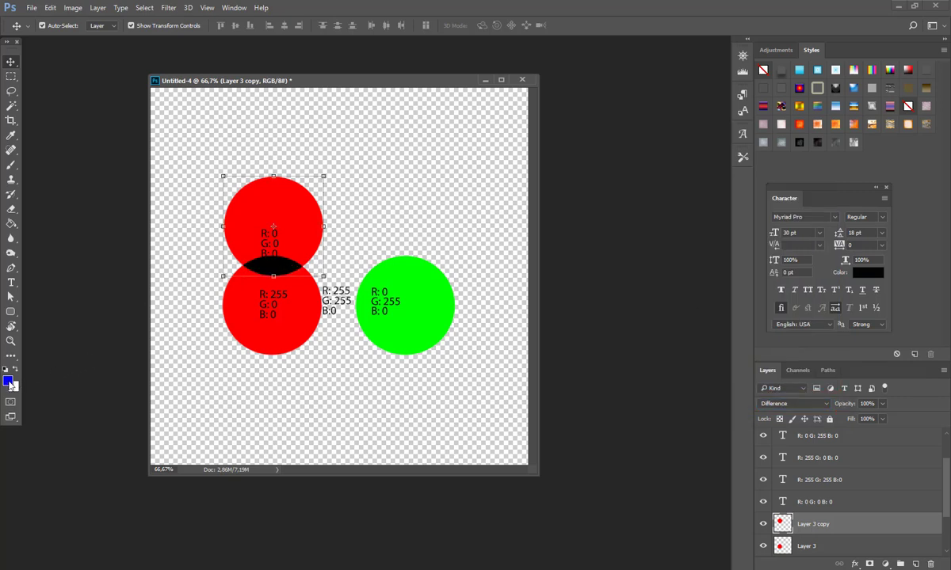
Step: Sample the overlap of the two red circles in the foreground Color Picker, dismiss it, and shift the upper circle slightly lower
click(8, 381)
click(270, 249)
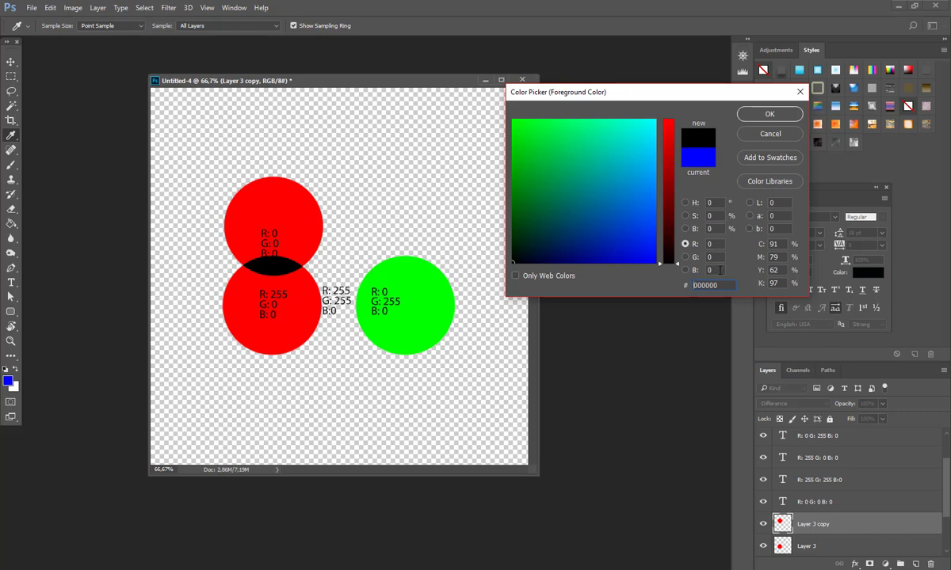
click(802, 92)
key(v)
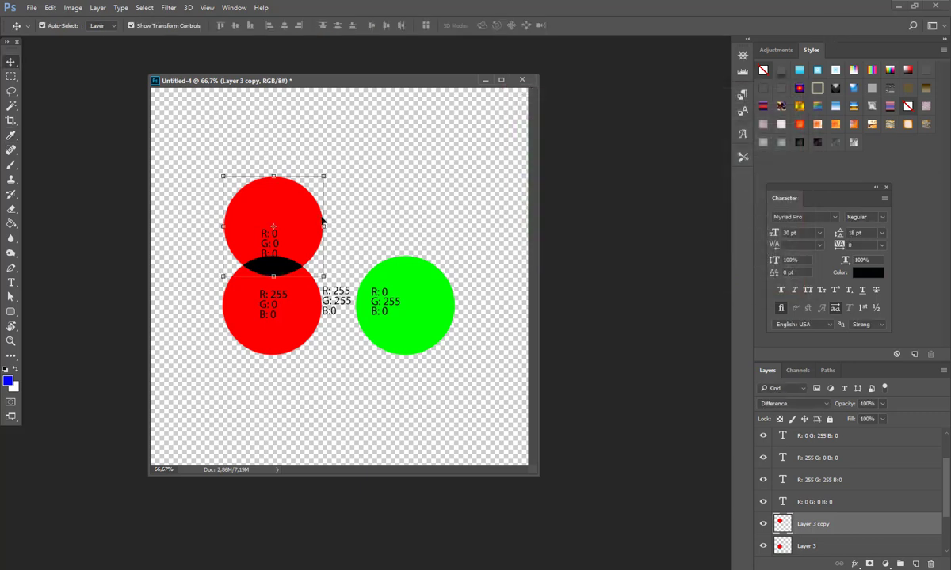
drag(315, 221, 318, 227)
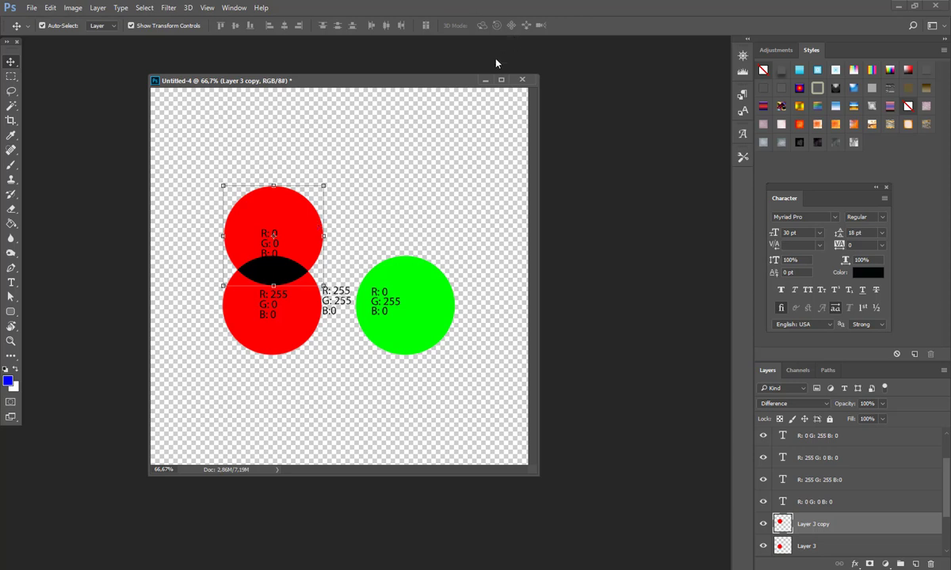
Step: Minimise the circles document and bring up the IMG_5587.JPG night street photo, placing its window in the workspace
click(486, 80)
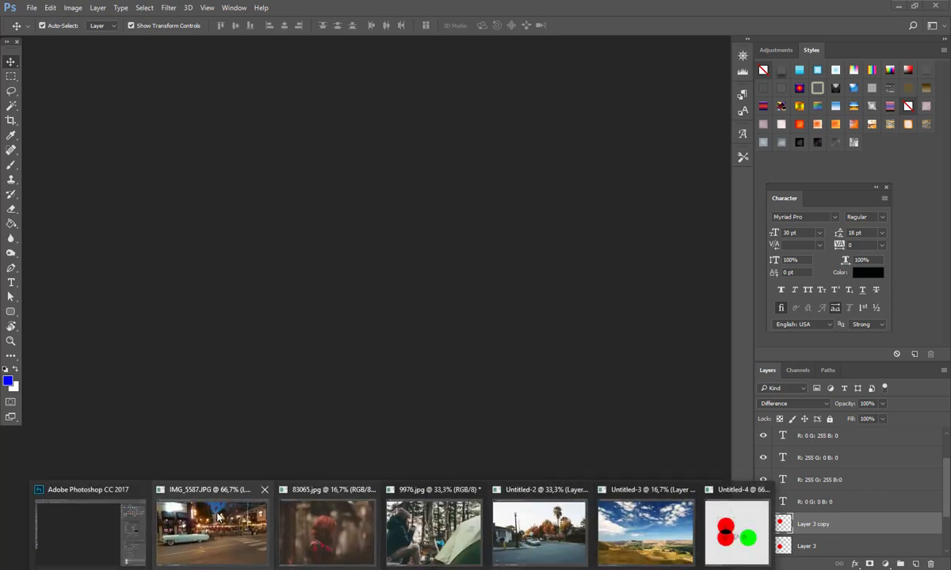
click(230, 511)
mouse_move(338, 103)
mouse_down()
mouse_move(320, 106)
mouse_move(330, 107)
mouse_up()
drag(435, 102, 454, 100)
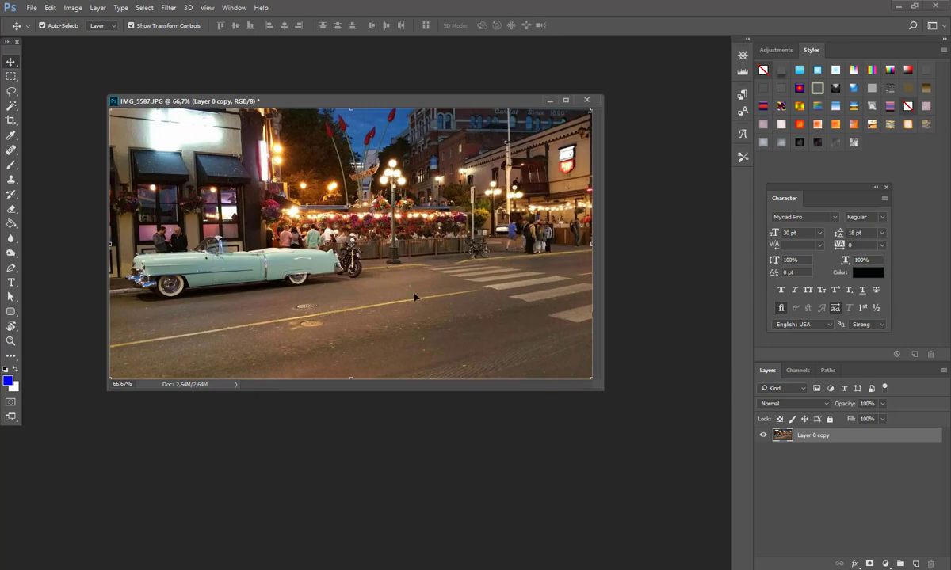
drag(390, 102, 397, 105)
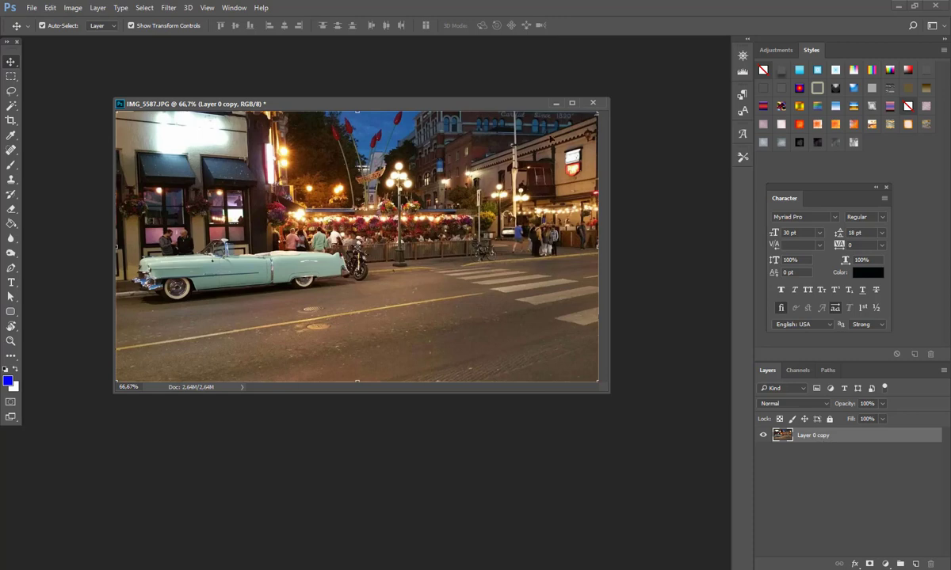
mouse_move(469, 103)
mouse_down()
mouse_move(472, 93)
mouse_move(466, 106)
mouse_up()
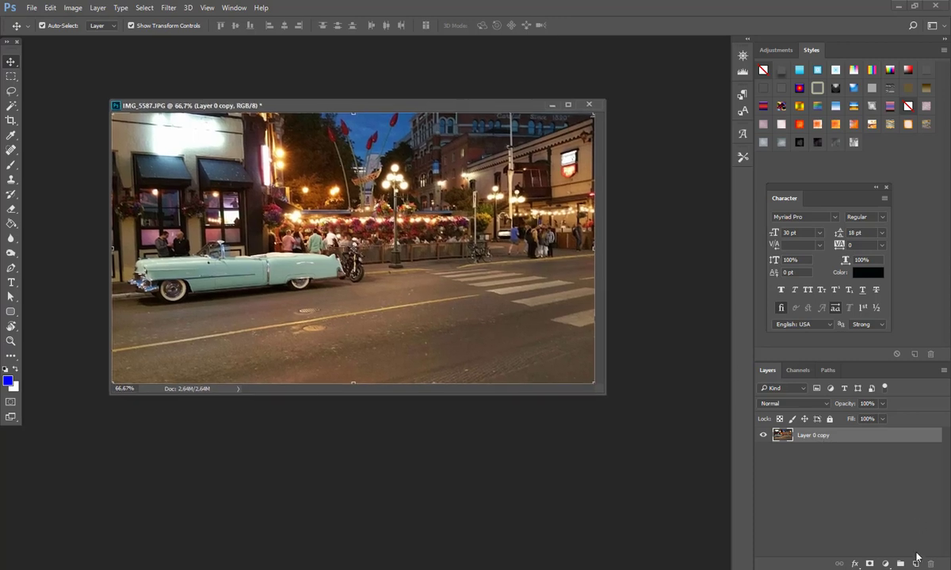
Step: Add a Levels adjustment layer above the night street photo and neutralise its colour cast with the gray point eyedropper
click(885, 564)
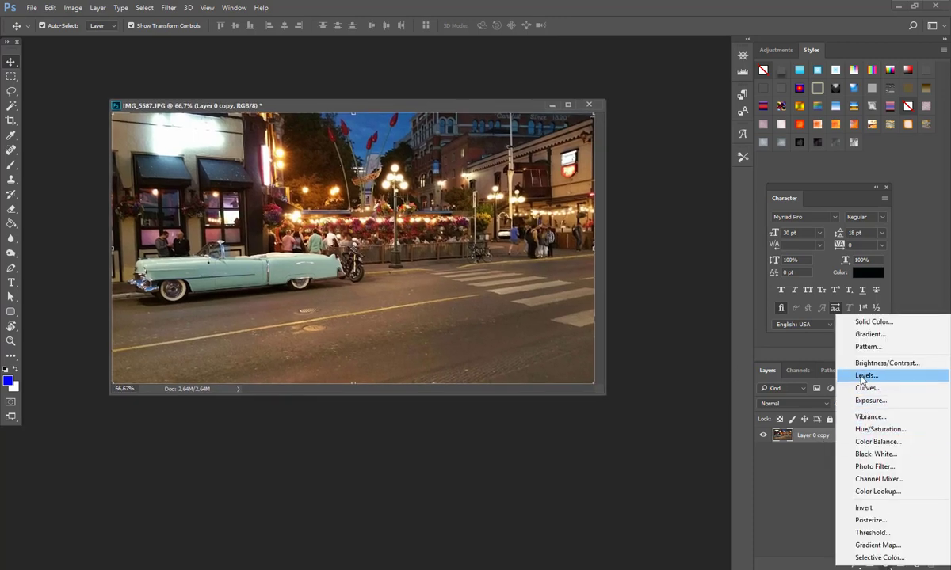
click(866, 376)
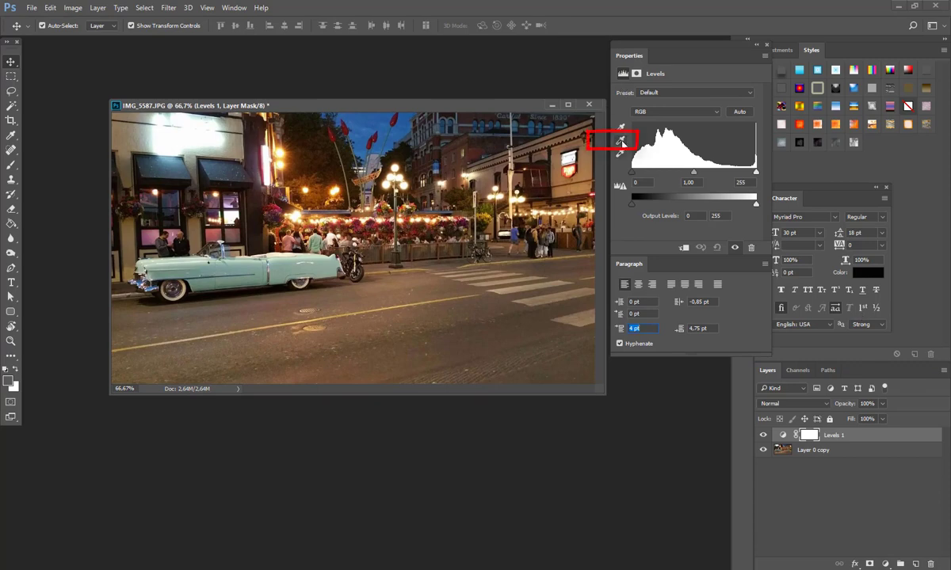
click(621, 142)
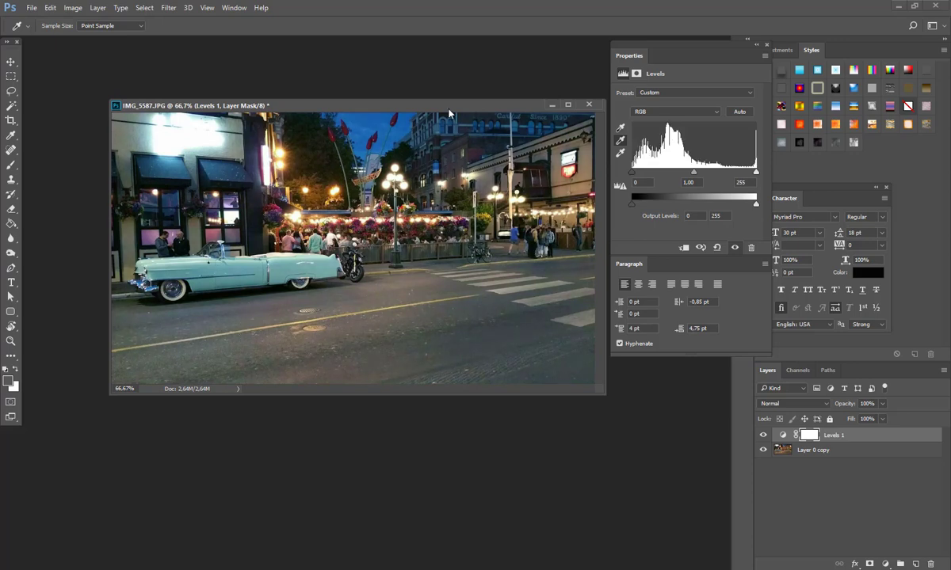
Step: Compare the night street photo with and without the Levels correction by hiding and reshowing the adjustment layer
drag(449, 109, 439, 92)
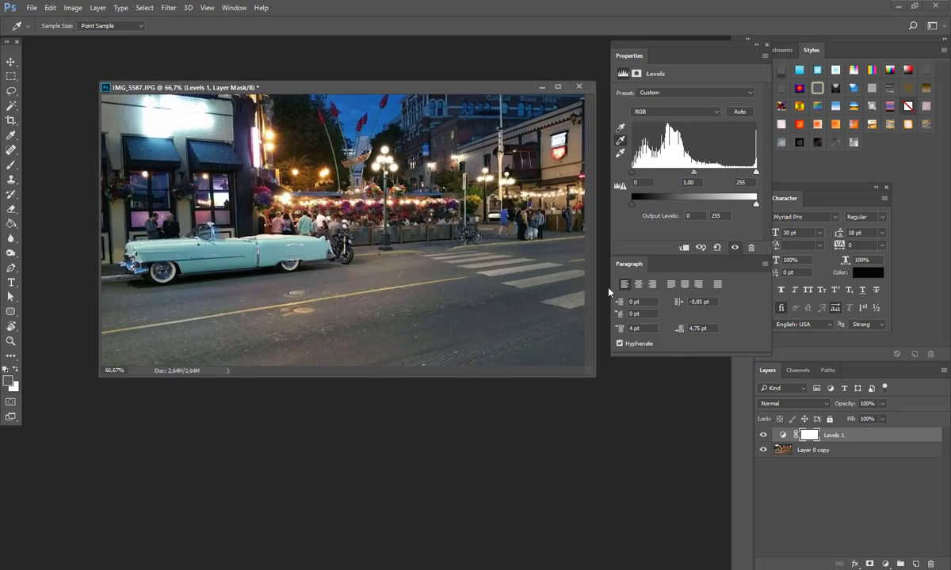
click(763, 435)
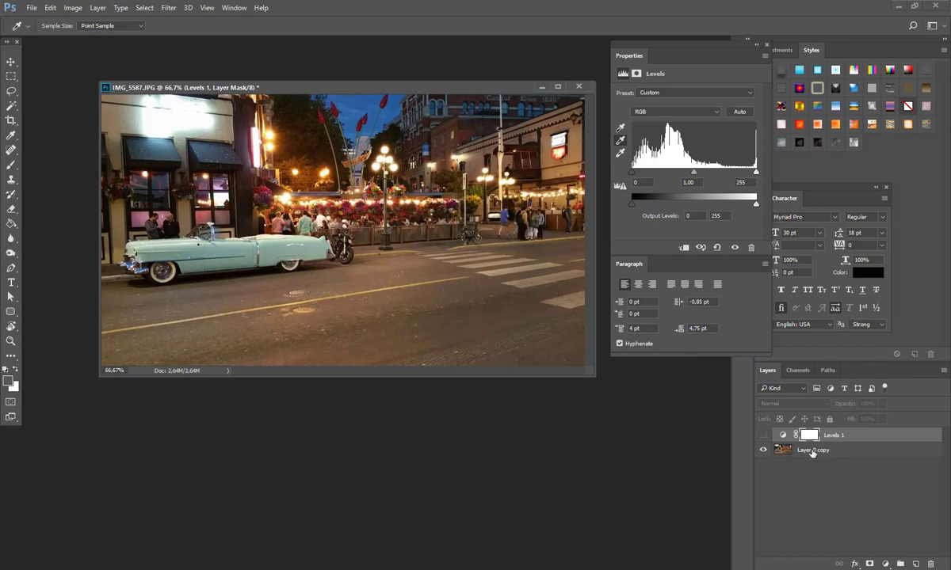
click(764, 435)
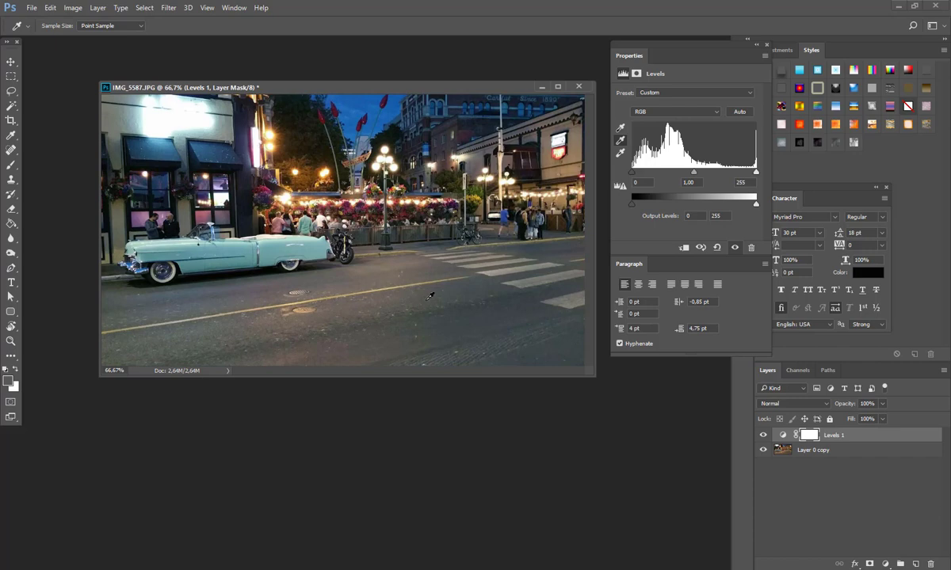
drag(395, 82, 392, 65)
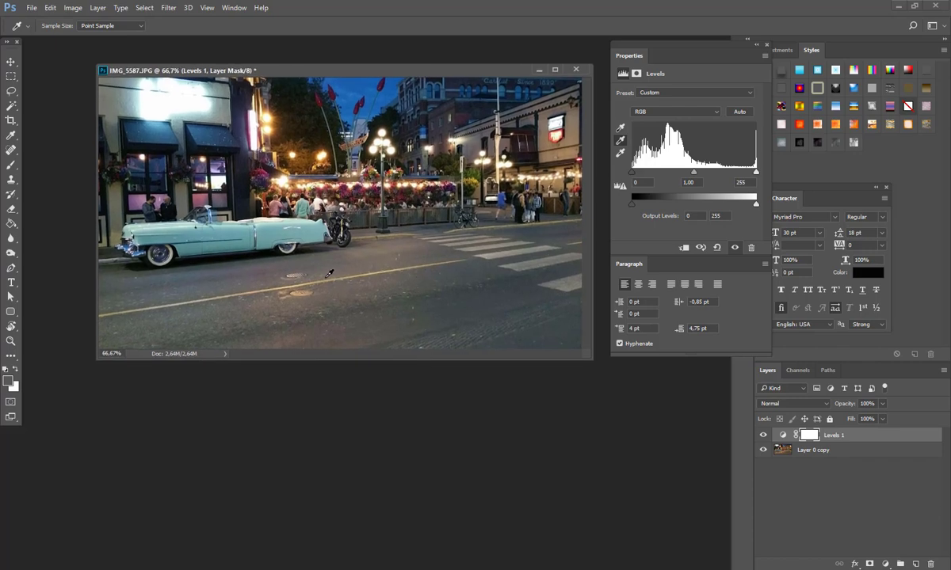
Step: Minimise the night street photo and bring up the Untitled-2 document with the palm tree street, moving its window higher
click(540, 71)
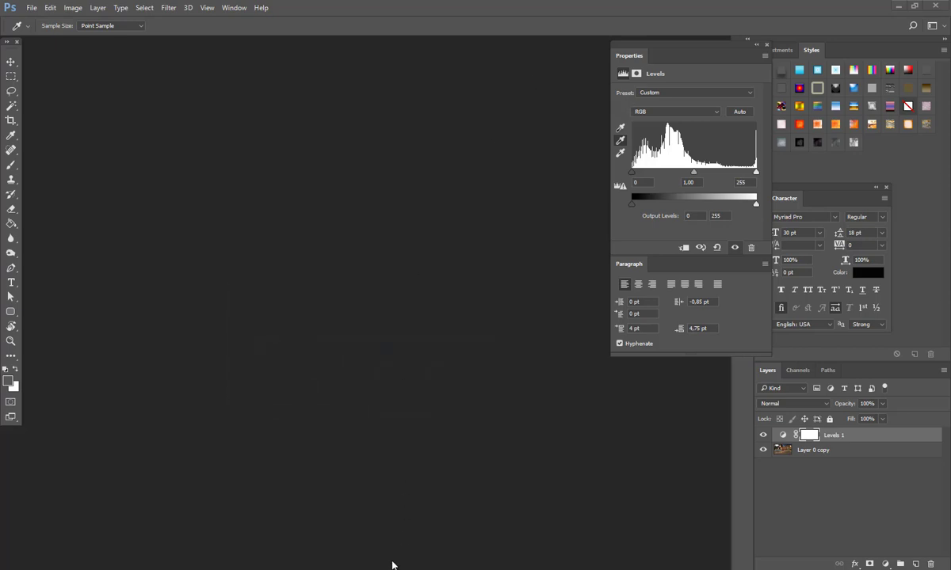
mouse_move(402, 569)
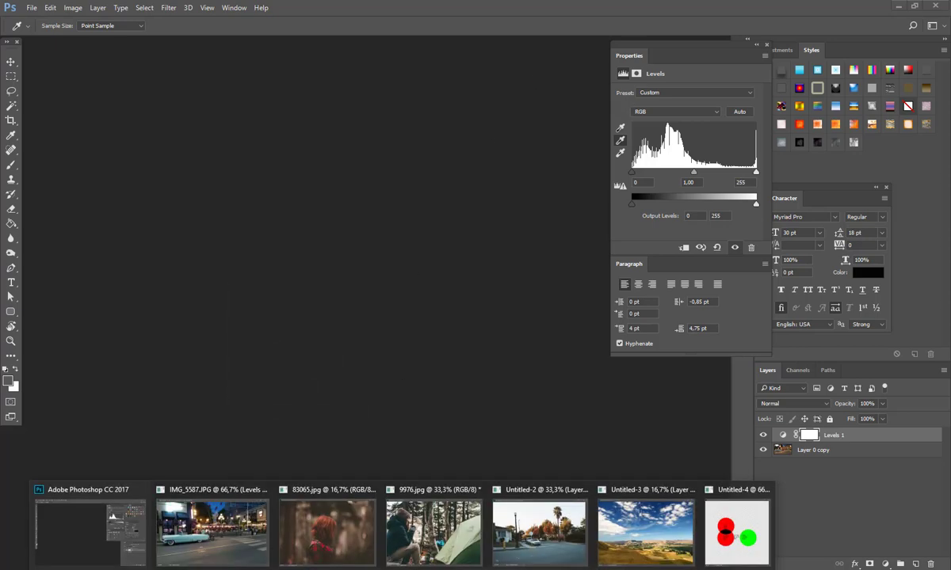
click(505, 505)
drag(310, 279, 348, 133)
Step: Add a Levels adjustment layer above the palm tree street photo and set its gray point on the asphalt road
click(885, 564)
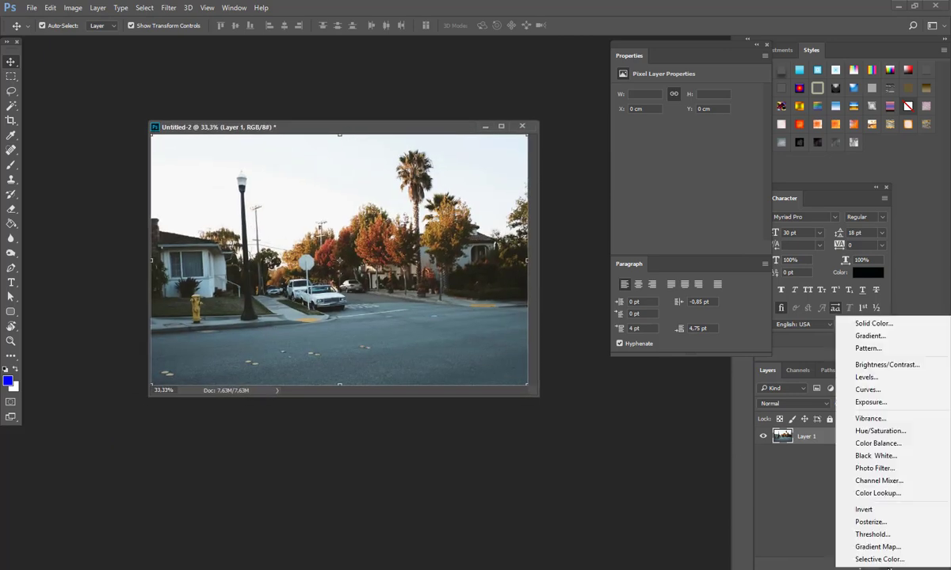
click(867, 378)
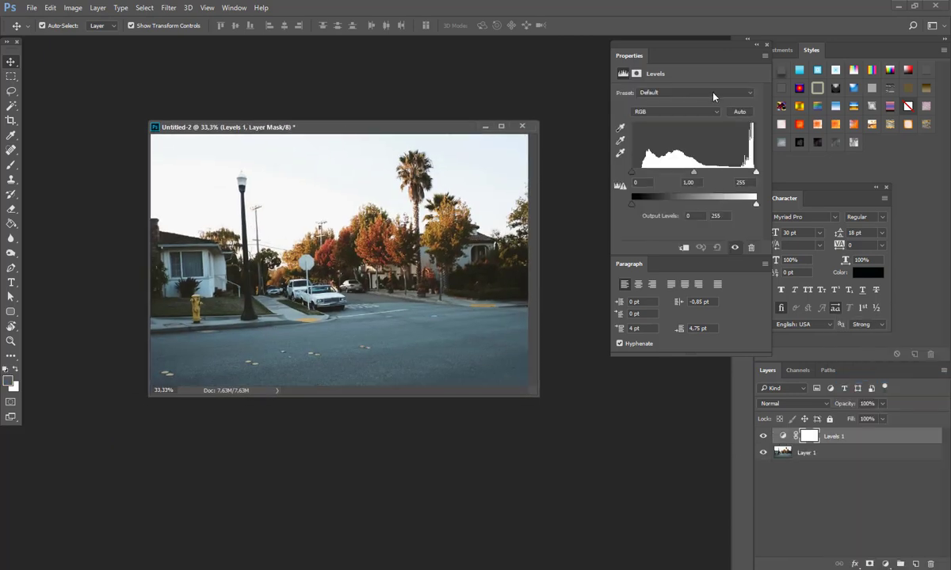
click(621, 141)
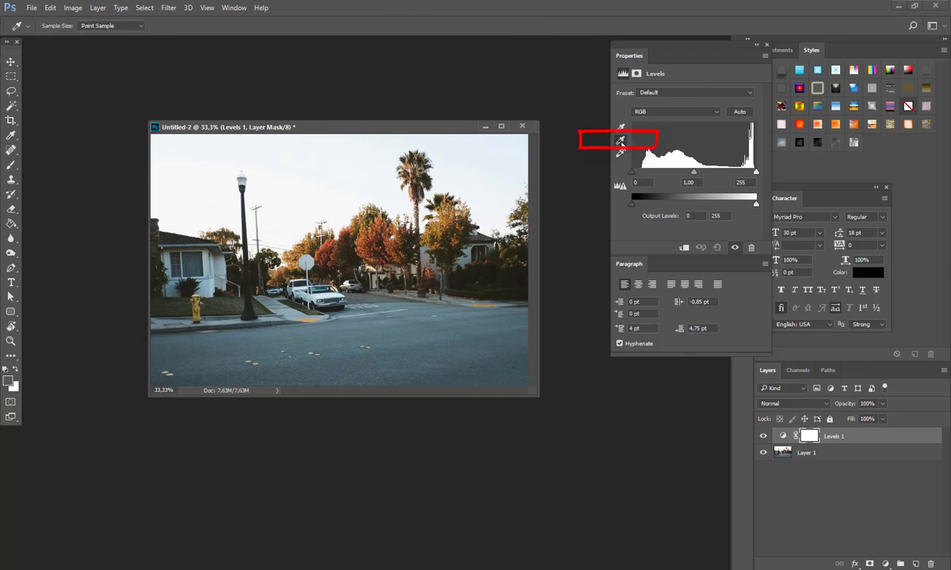
click(422, 304)
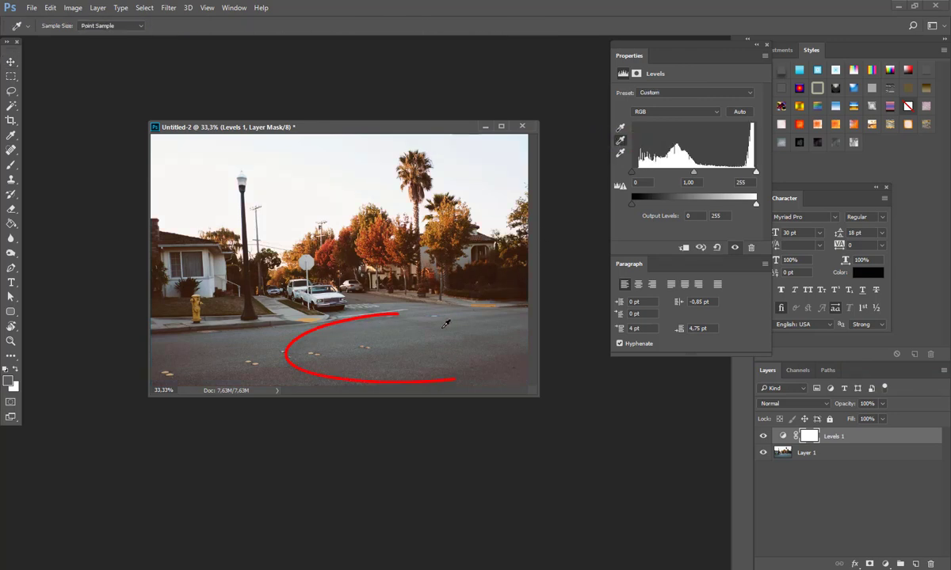
Step: Compare the palm tree street photo with and without its Levels correction by hiding and reshowing the adjustment layer
click(763, 436)
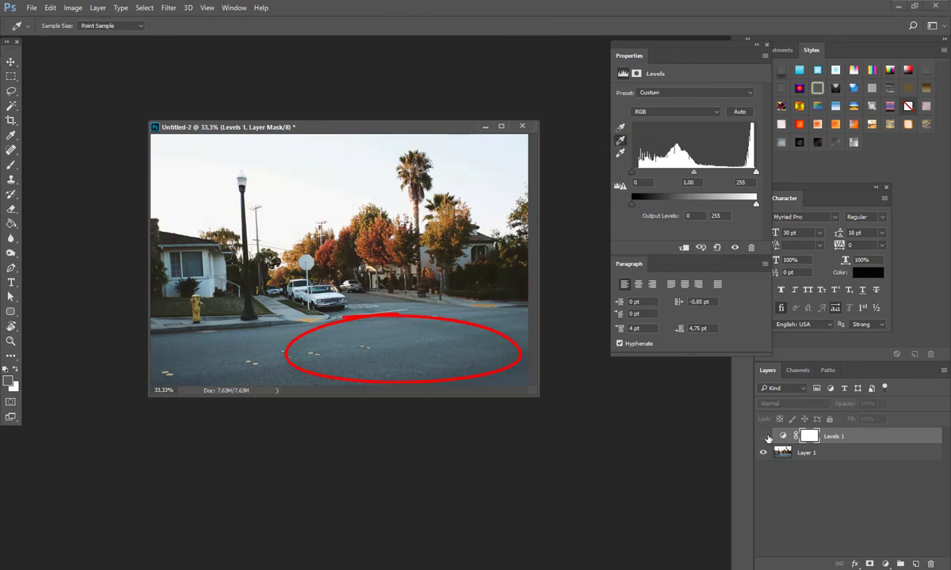
click(764, 436)
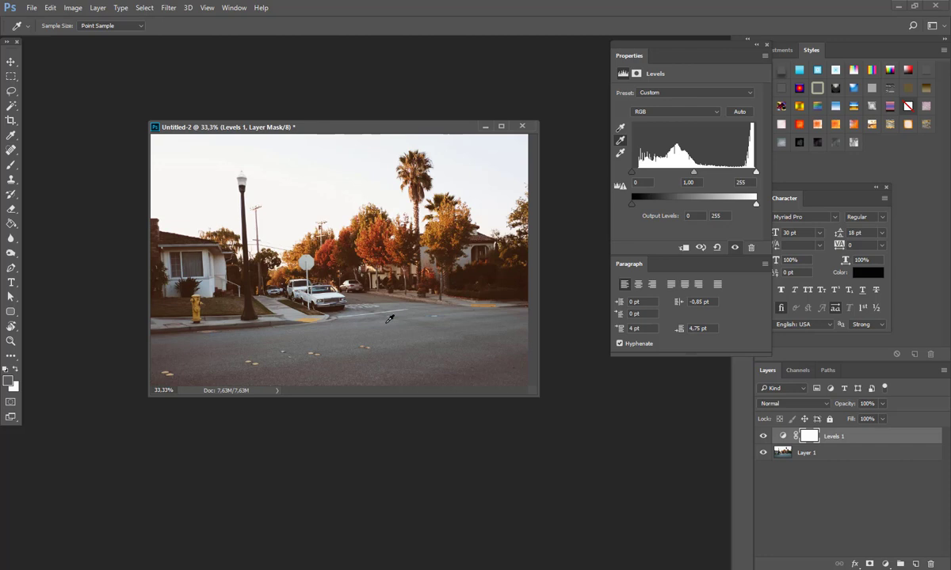
drag(376, 129, 378, 99)
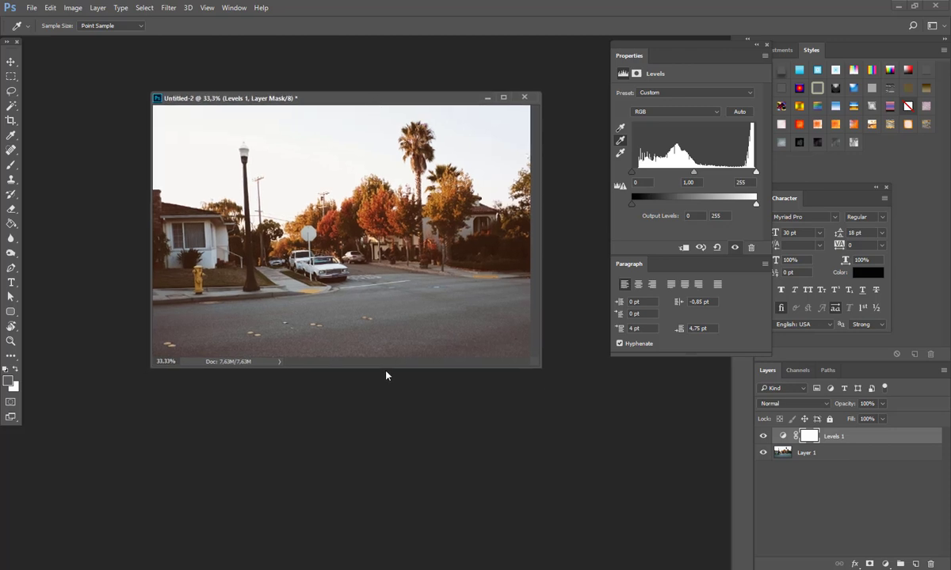
Step: Minimise the palm tree street photo and bring up the Untitled-3 landscape document, placing its window near the workspace's upper edge
click(487, 99)
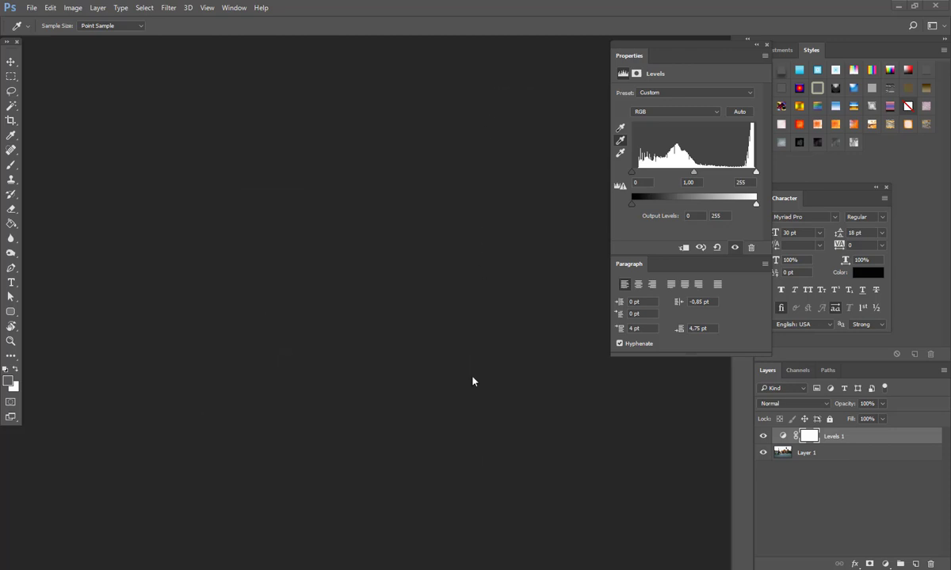
mouse_move(404, 568)
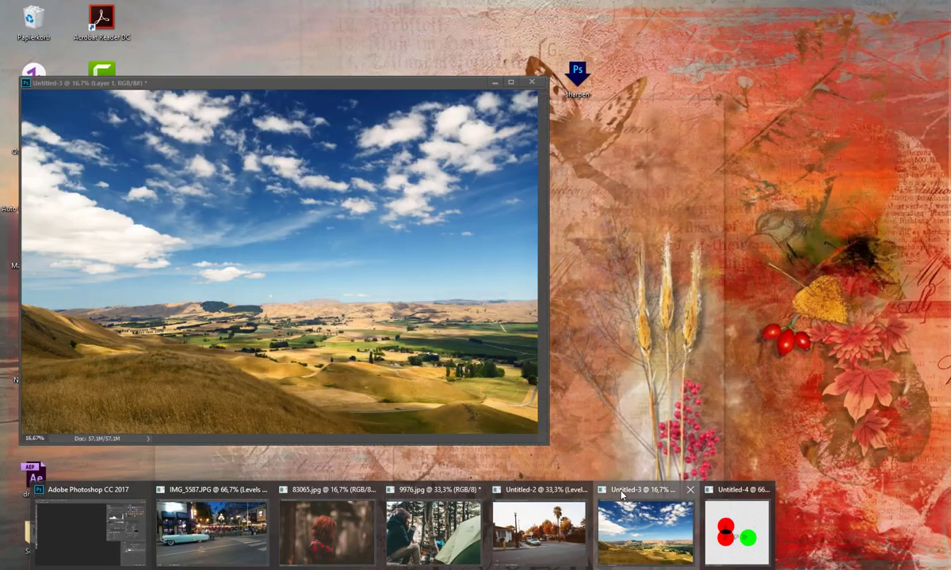
click(644, 525)
drag(328, 84, 368, 70)
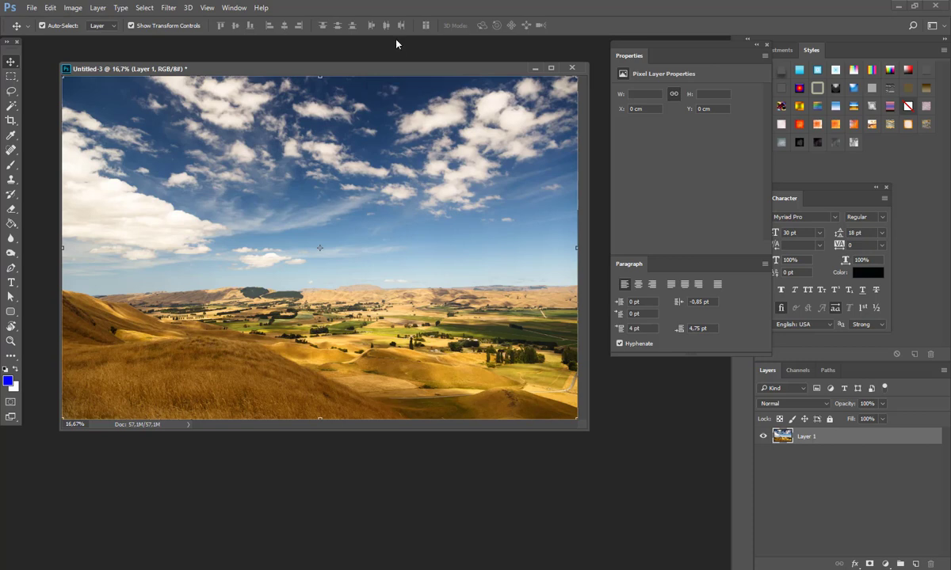
drag(392, 72, 396, 61)
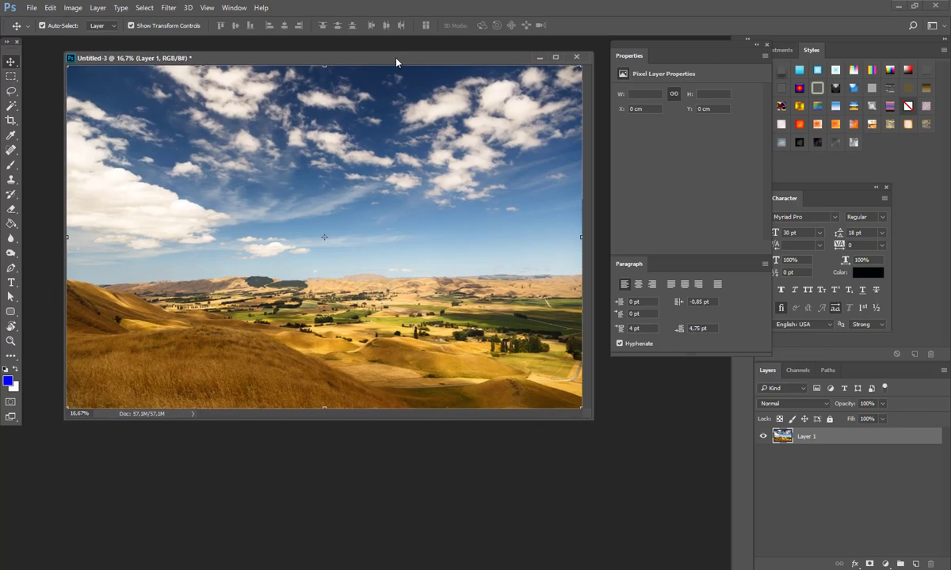
Step: Add an empty layer above the landscape photo and set the foreground colour to R 128, G 128, B 128
click(916, 563)
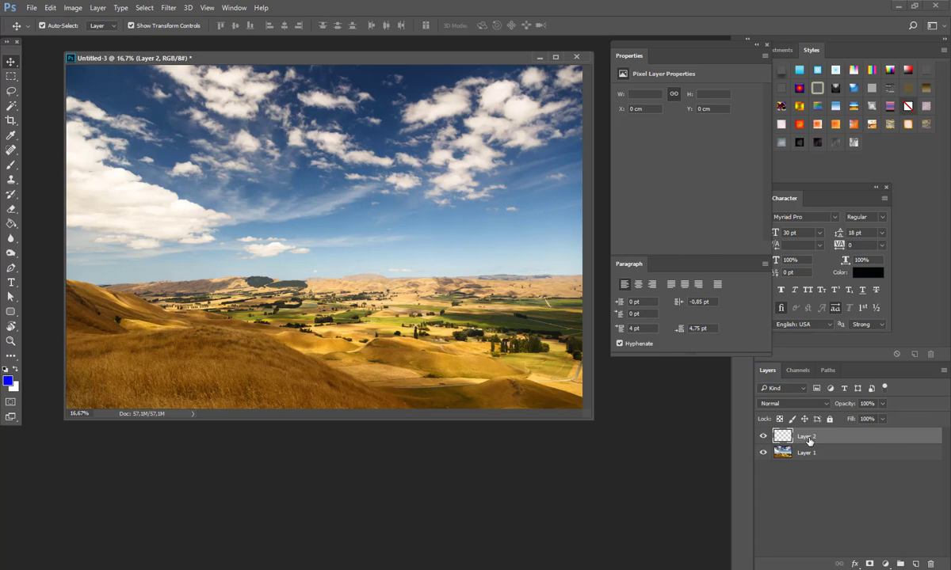
click(8, 381)
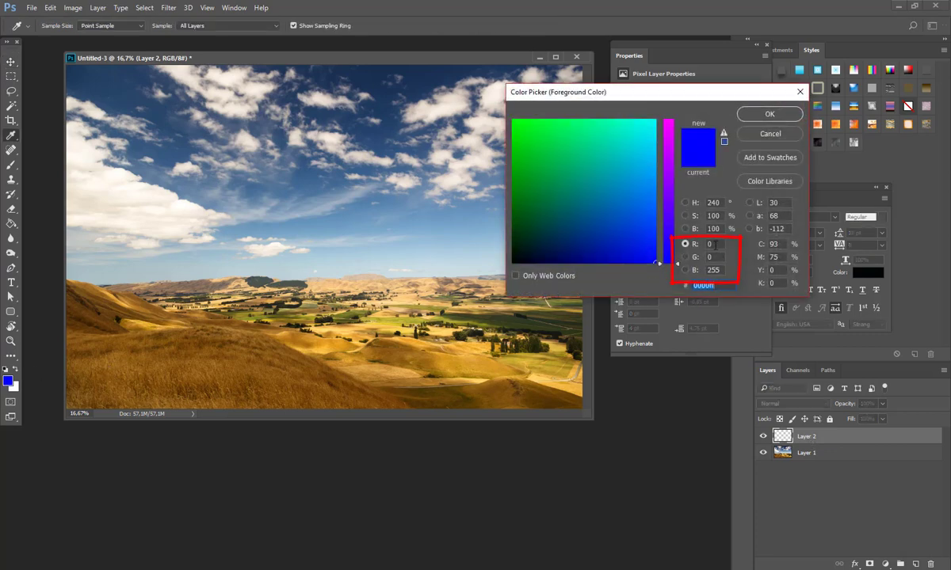
click(705, 244)
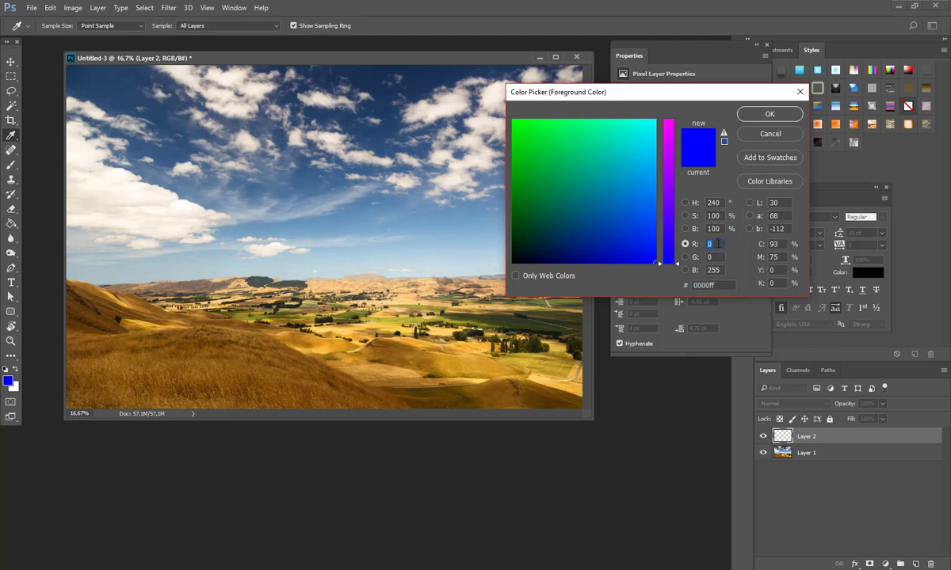
text(128)
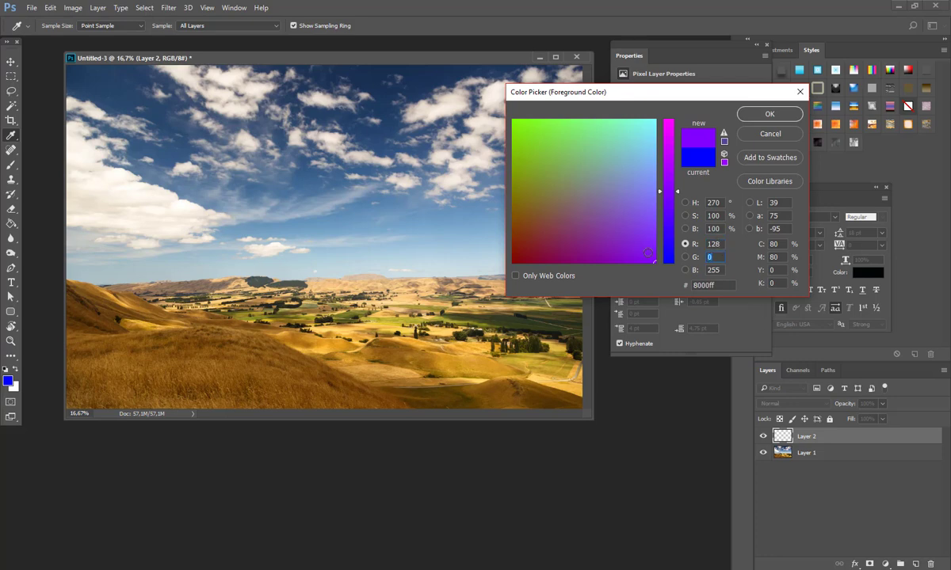
text(128)
key(Tab)
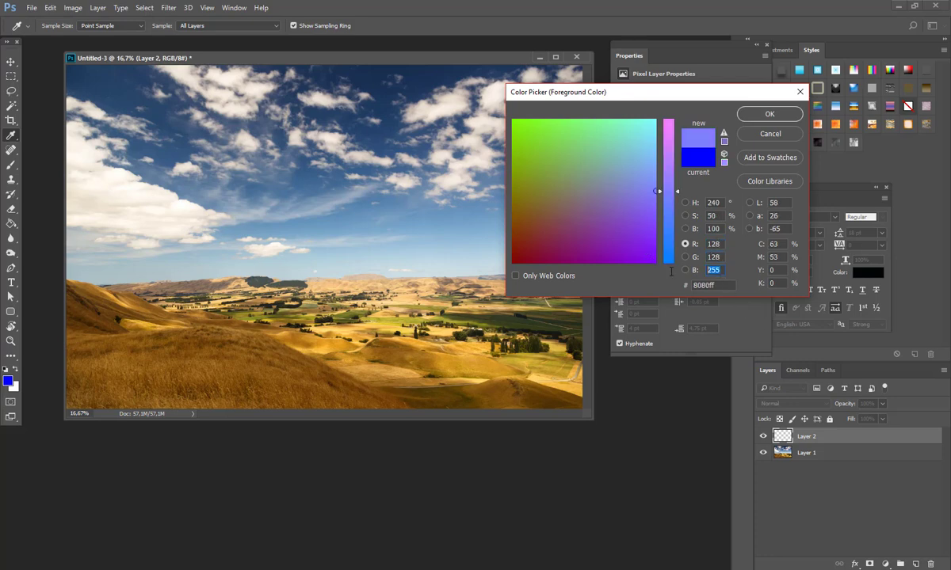
text(128)
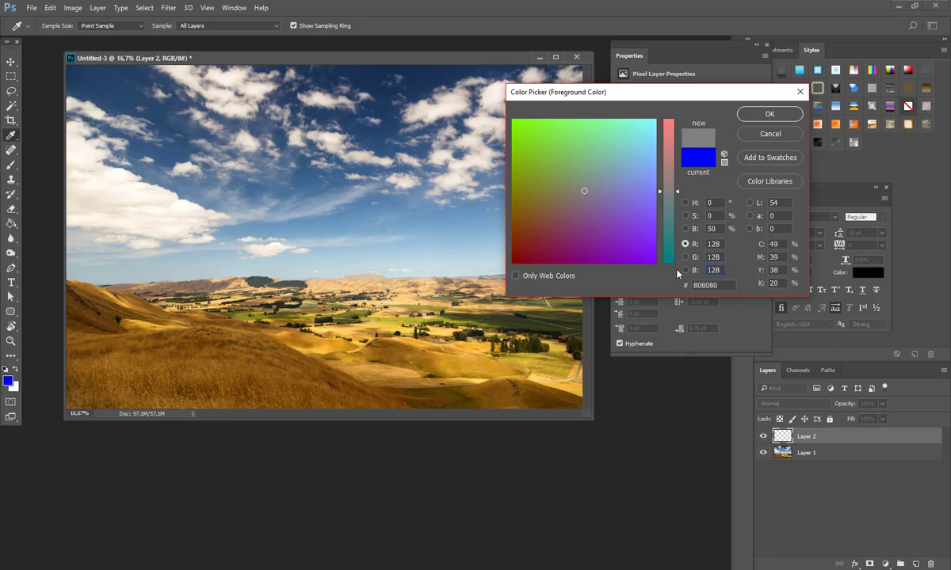
click(768, 113)
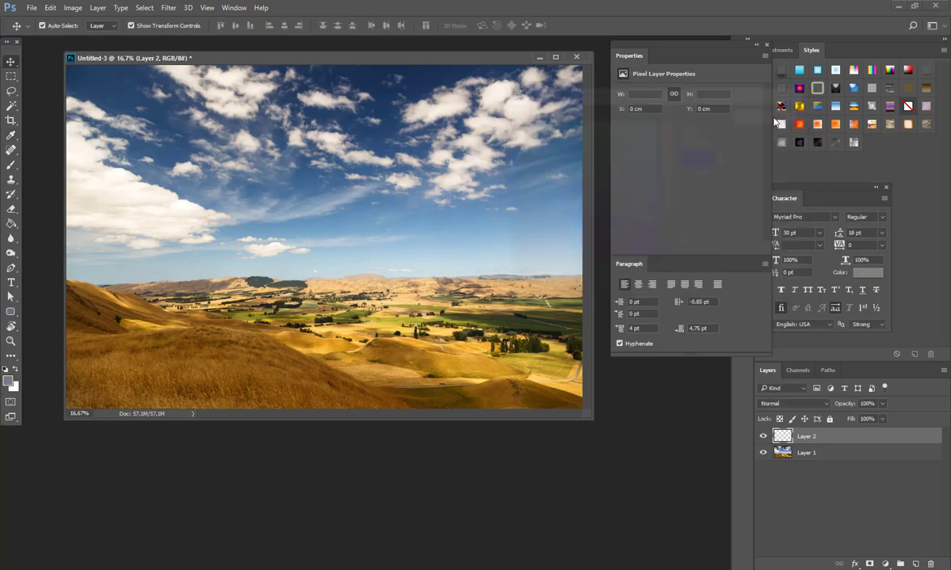
Step: Fill the empty layer above the landscape photo with the gray foreground colour and set its blend mode to Difference
click(9, 225)
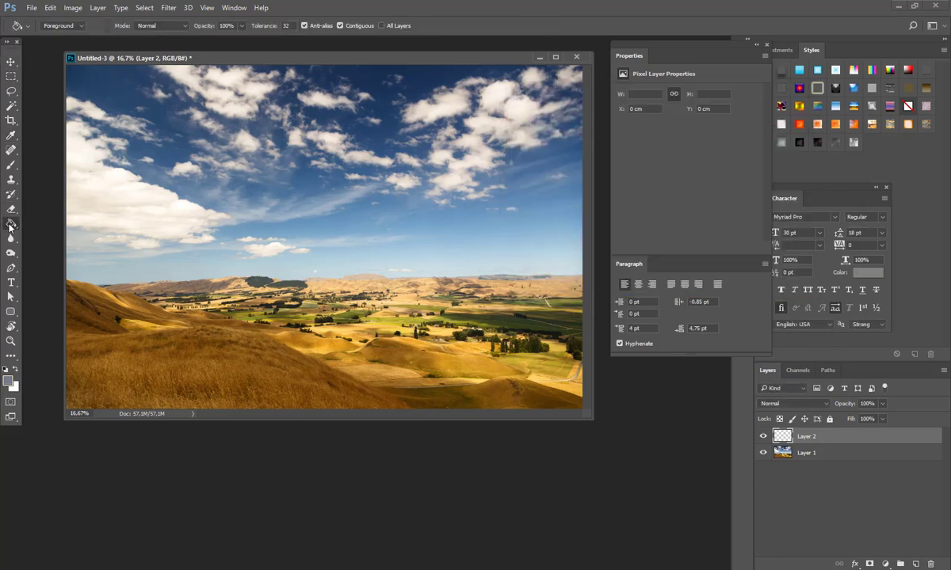
right_click(10, 226)
click(324, 229)
click(404, 235)
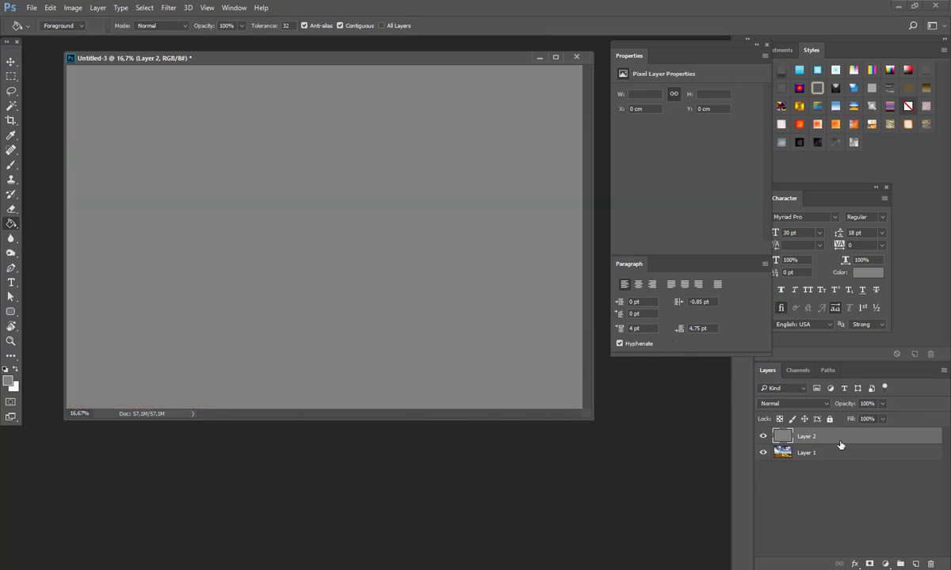
click(792, 403)
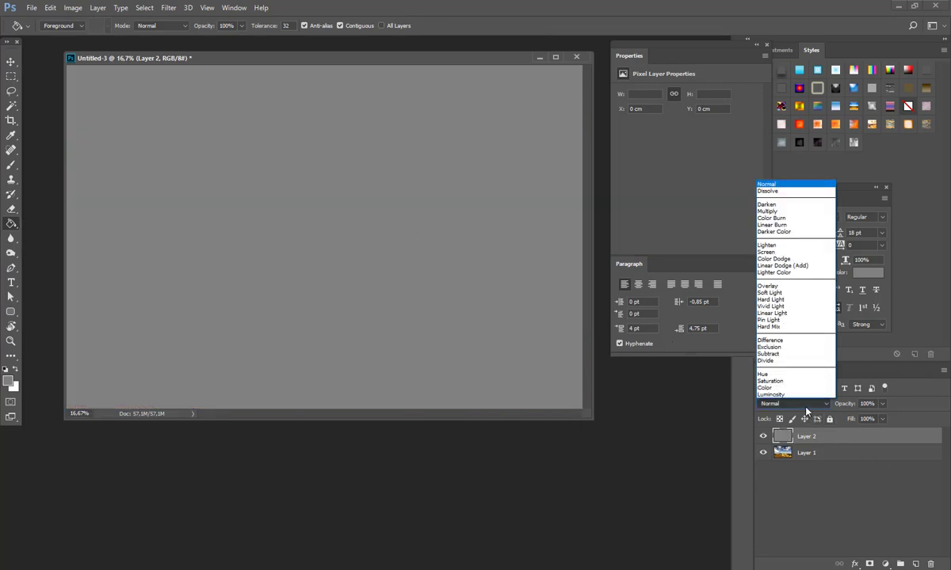
click(778, 341)
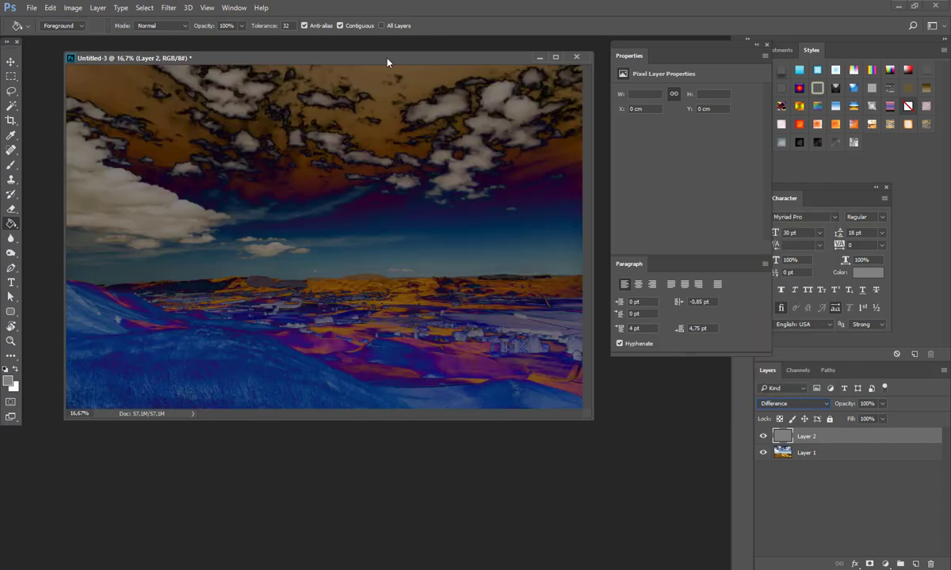
drag(388, 61, 389, 76)
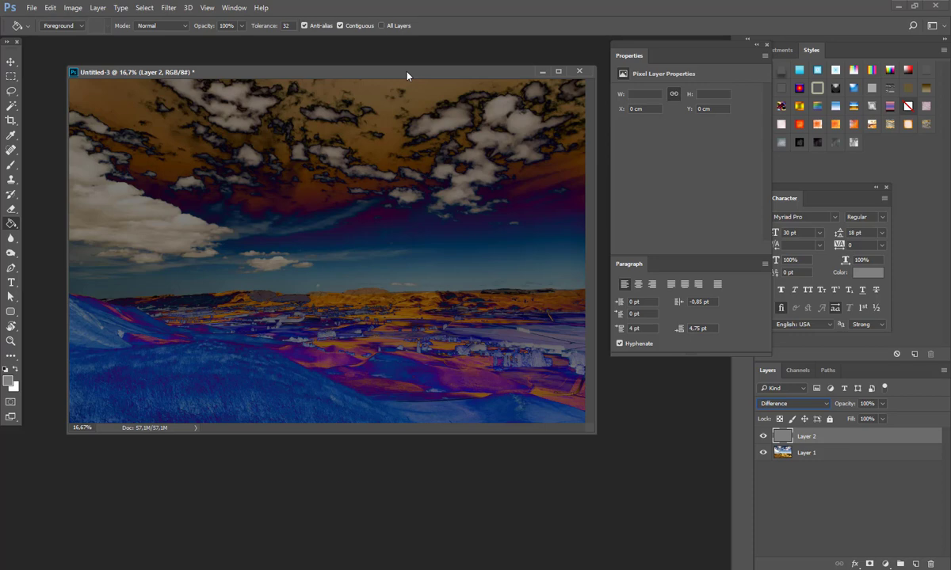
Step: Compare the landscape photo with and without the gray Difference layer by hiding and reshowing that layer
click(806, 455)
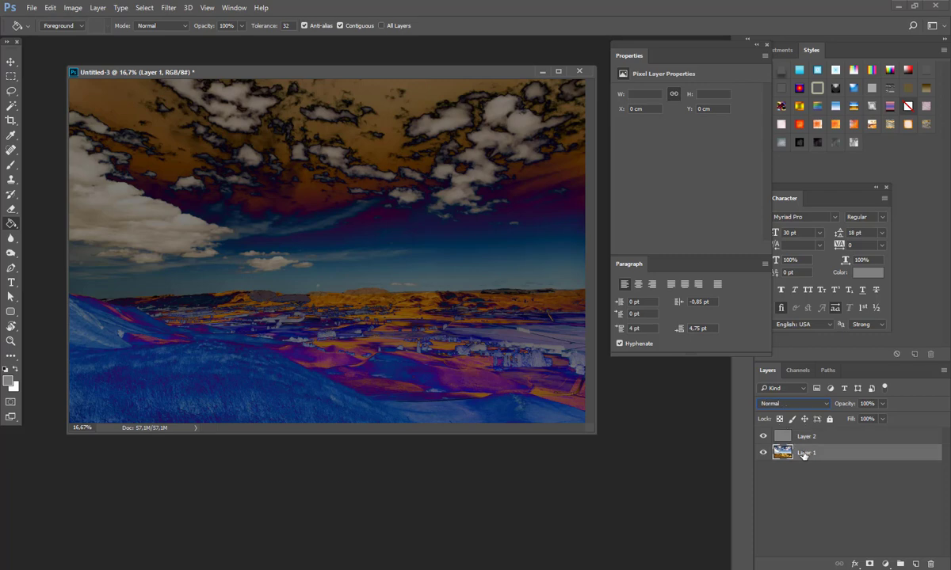
click(763, 436)
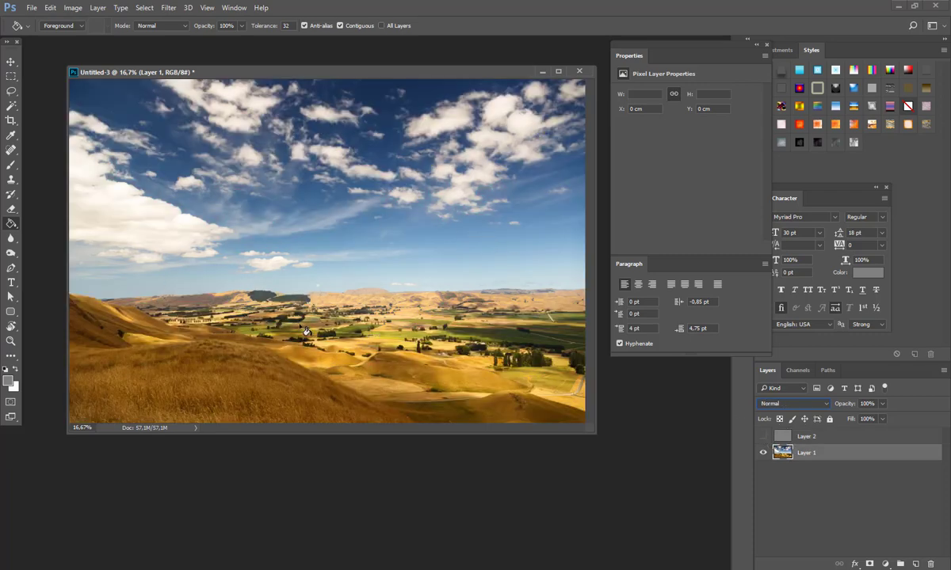
click(763, 437)
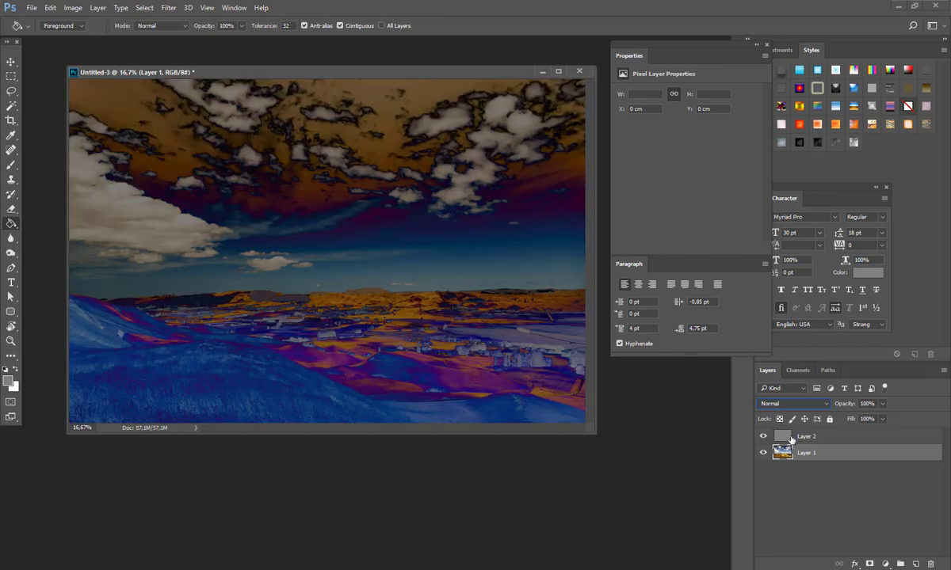
click(786, 437)
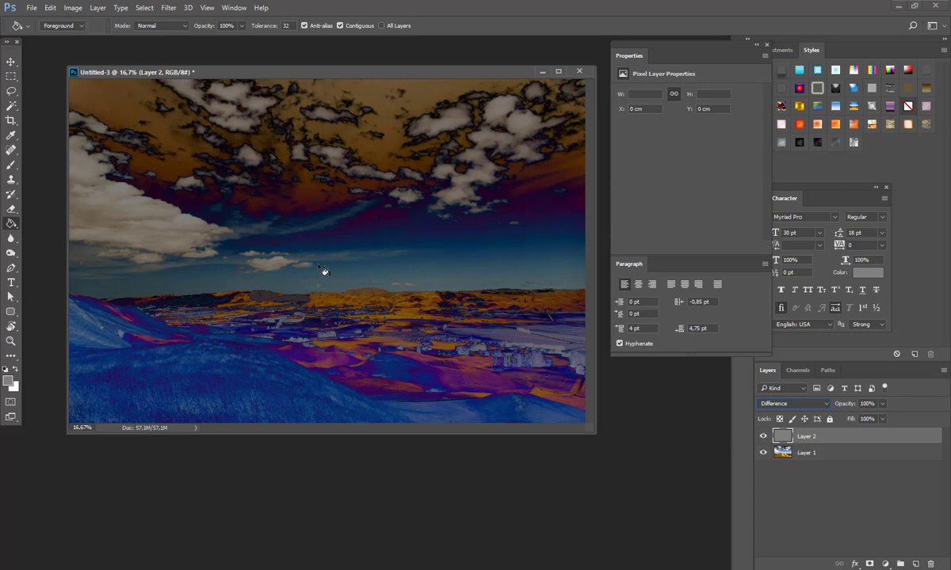
Step: Add a Levels adjustment layer between the landscape photo layer and the gray Difference layer
click(11, 61)
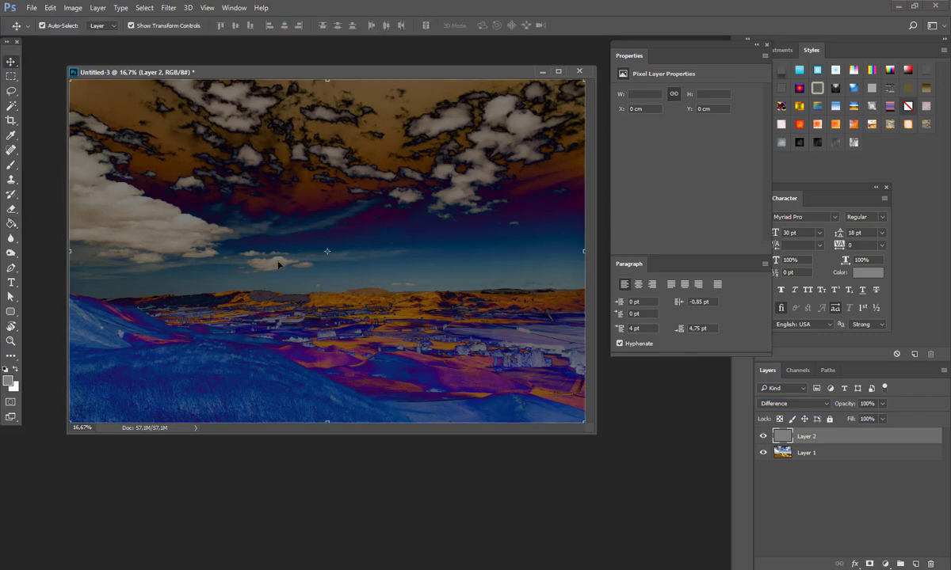
key(z)
click(338, 297)
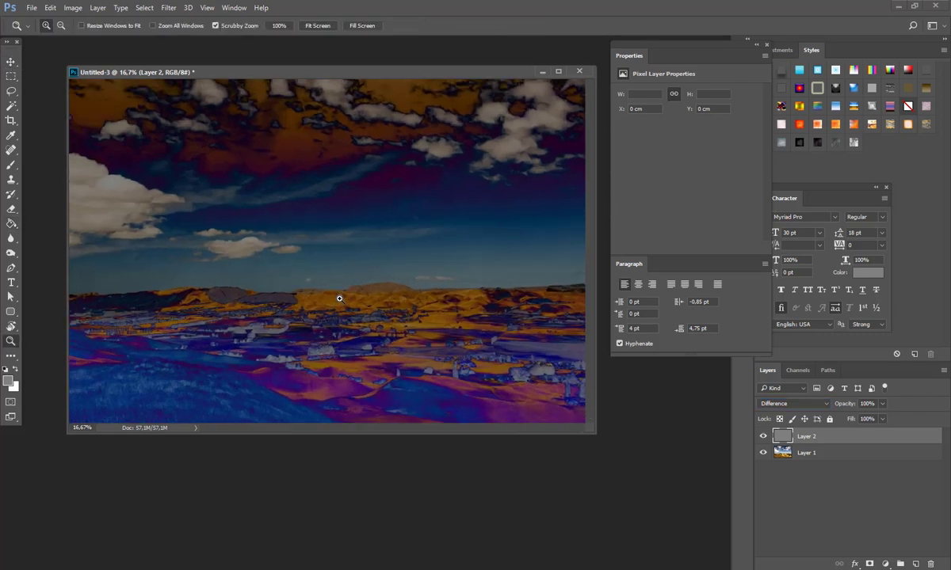
click(340, 298)
drag(350, 429, 275, 431)
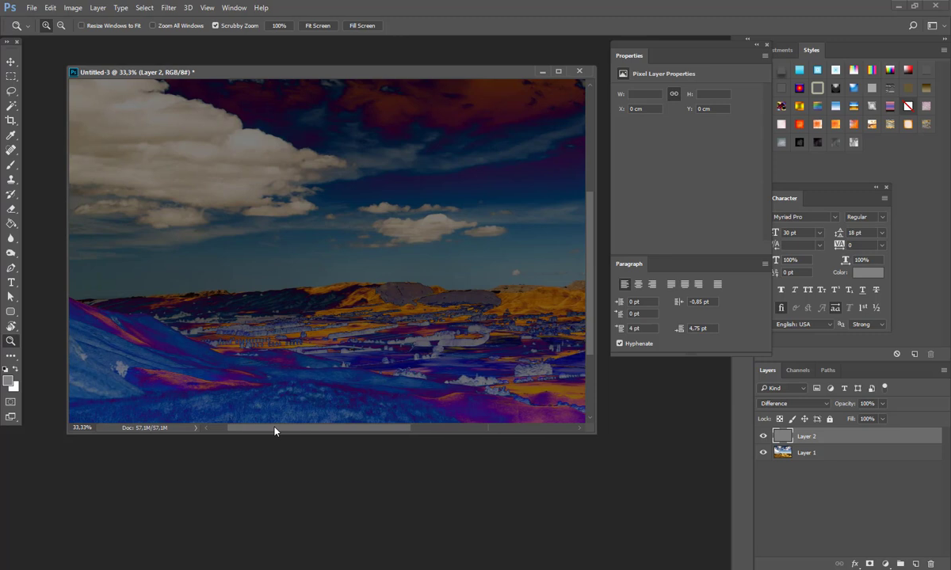
click(806, 454)
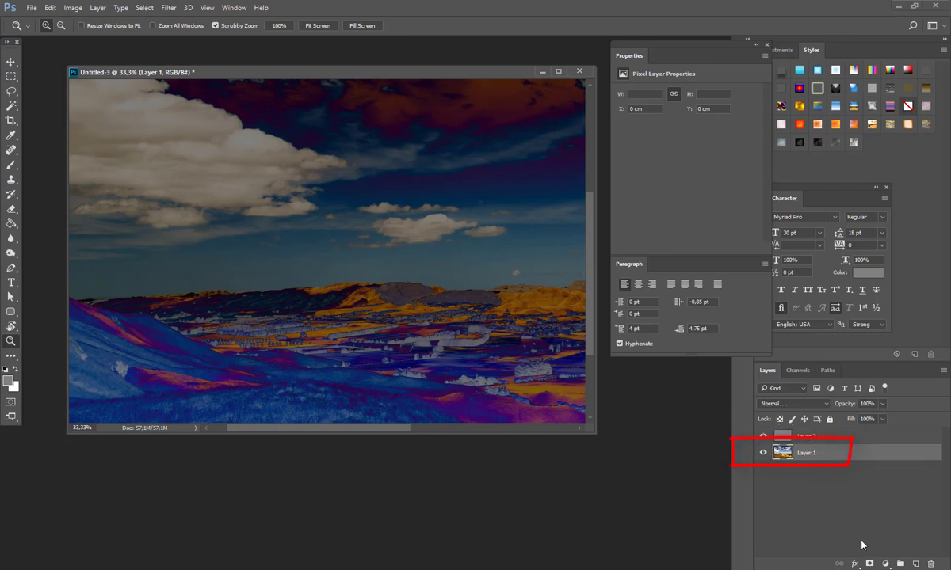
click(885, 564)
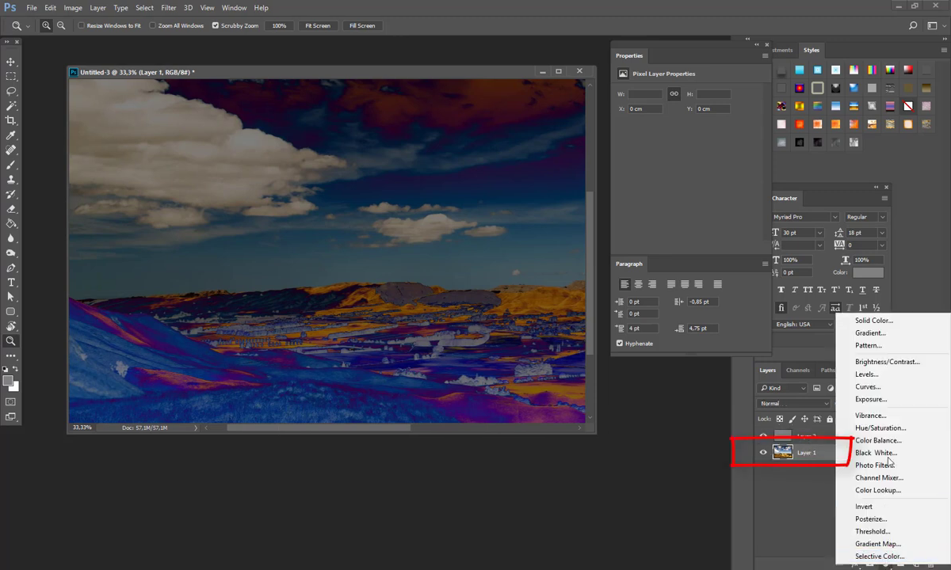
click(879, 374)
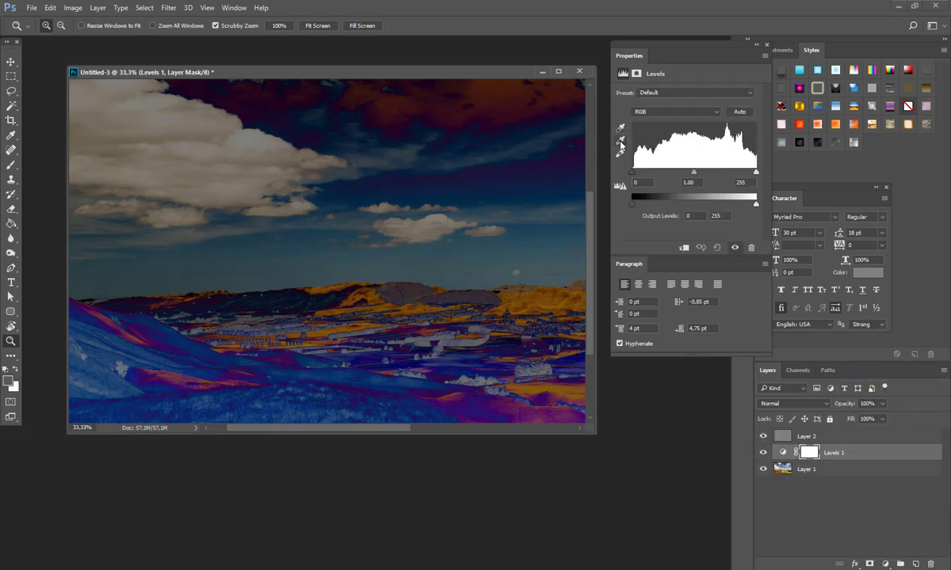
Step: Set the Levels gray point on a near-black spot in the distant hills of the landscape
click(621, 142)
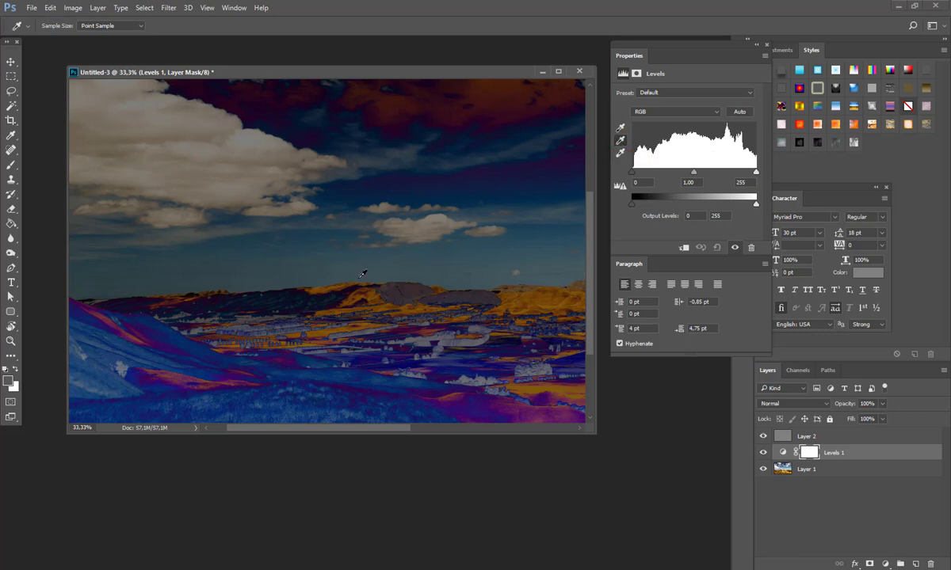
drag(393, 429, 546, 432)
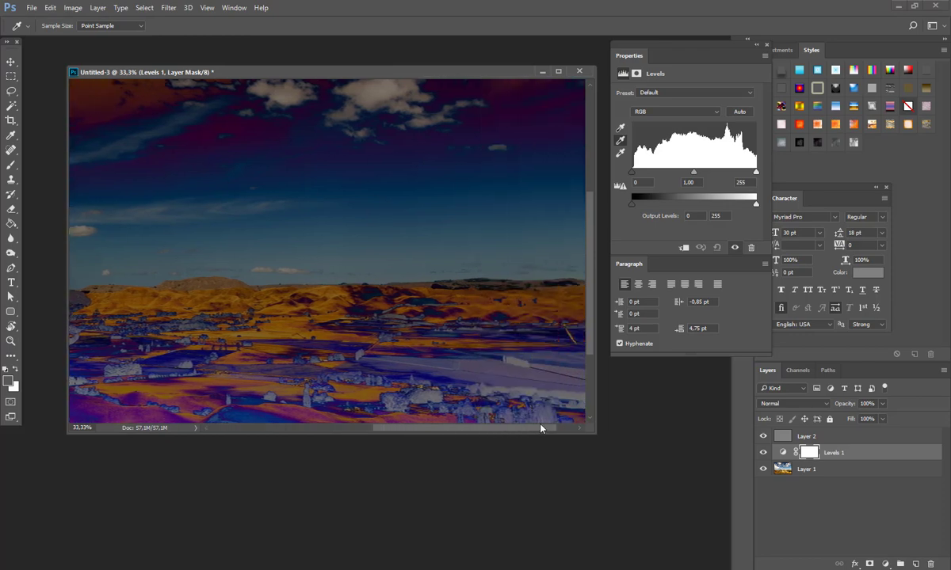
click(384, 291)
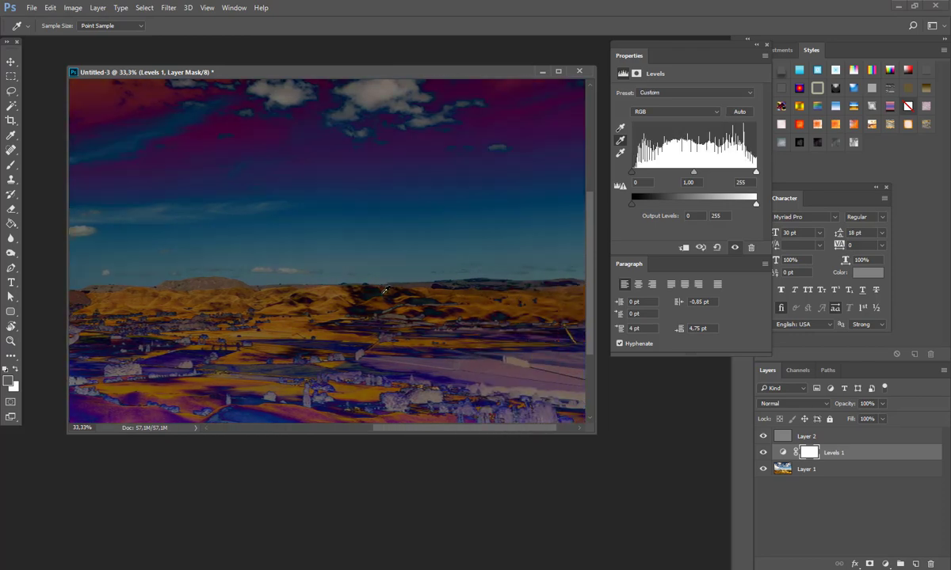
Step: Hide the gray Difference layer and compare the whole landscape with and without its Levels correction
click(763, 436)
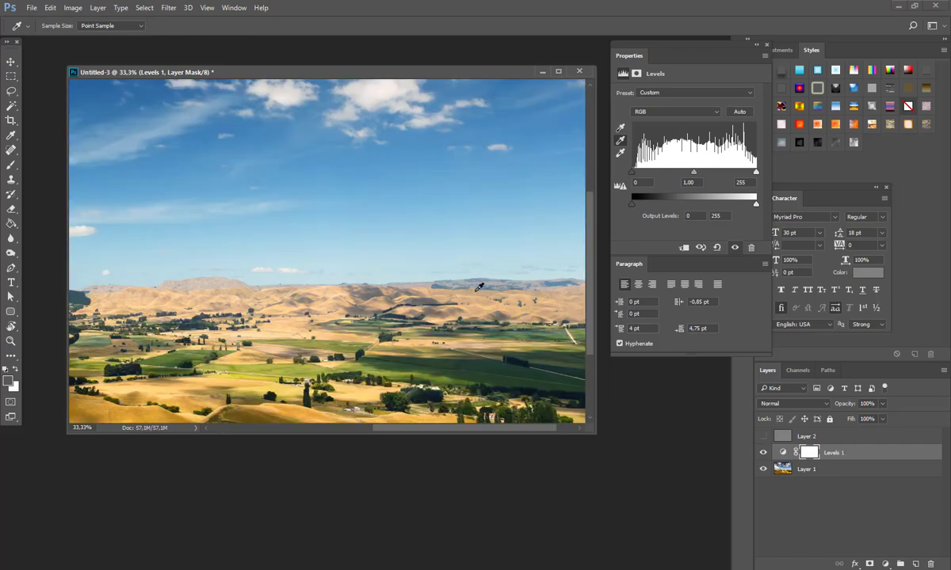
key(ctrl+minus)
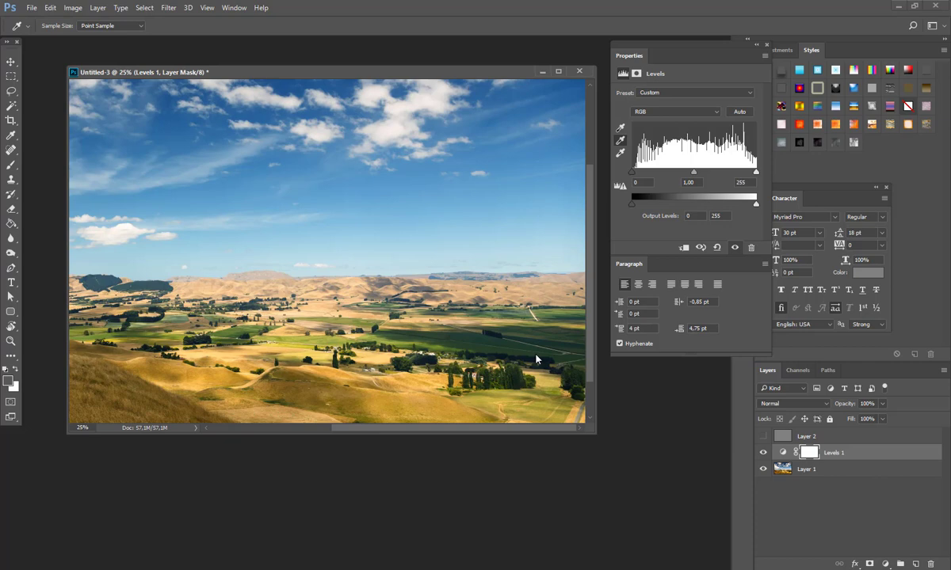
key(ctrl+minus)
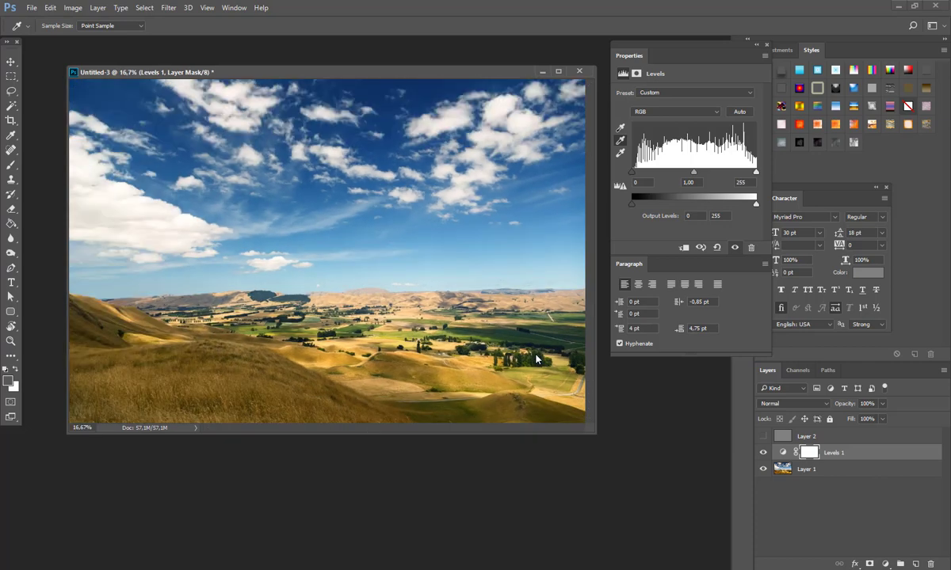
click(763, 454)
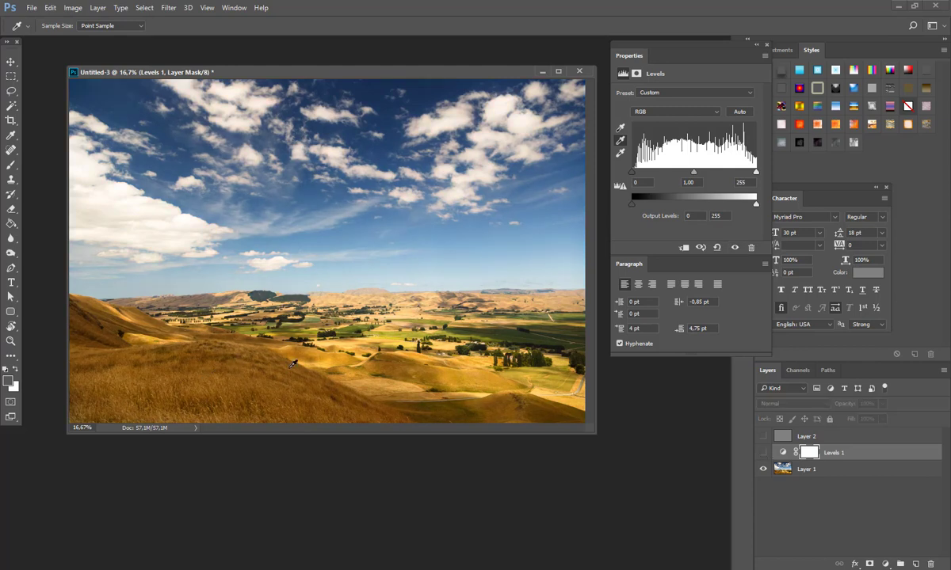
click(763, 452)
click(763, 452)
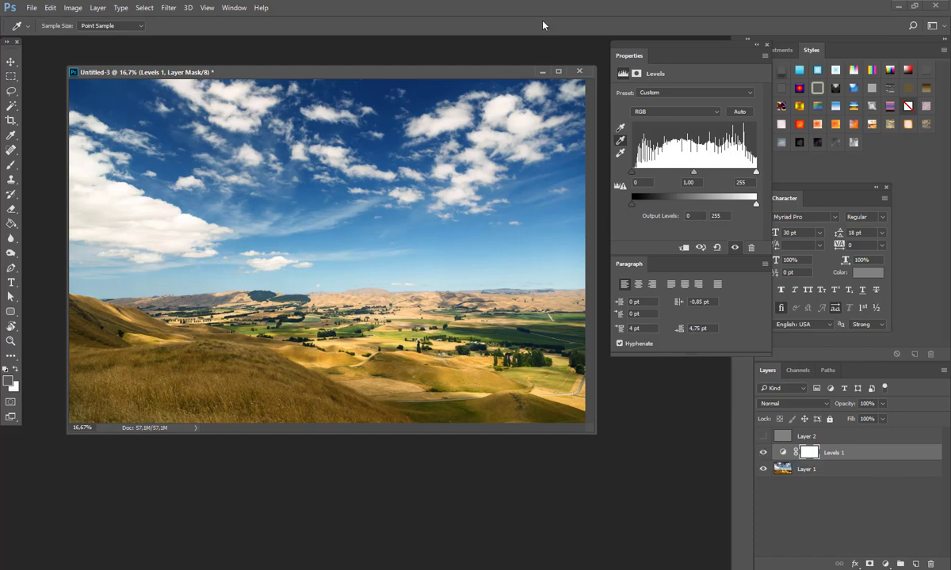
Step: Minimise the landscape document and bring up 83065.jpg, moving its window slightly lower in the workspace
click(543, 72)
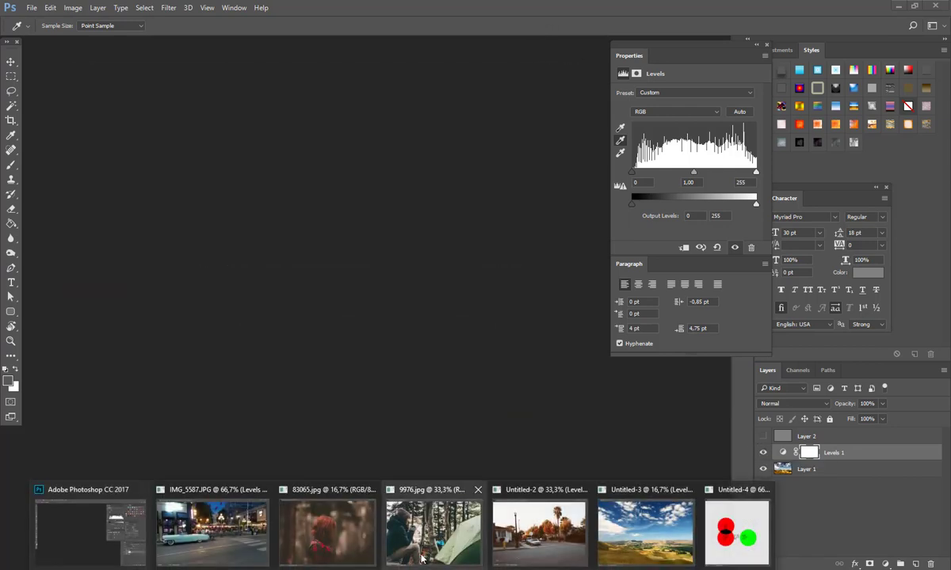
click(309, 498)
drag(295, 72, 303, 100)
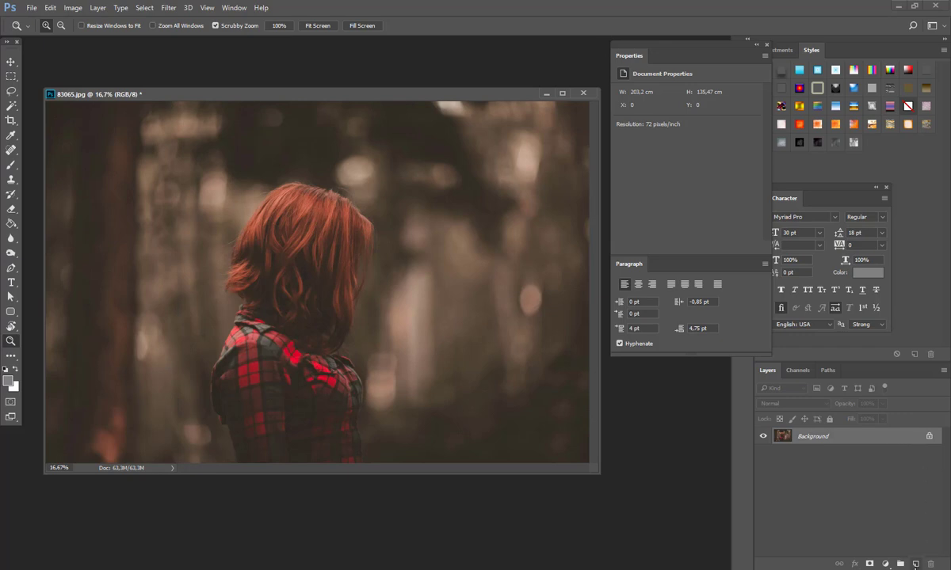
Step: Add a new layer above the red-haired woman's photo, fill it with the gray foreground colour and set it to Difference
click(916, 564)
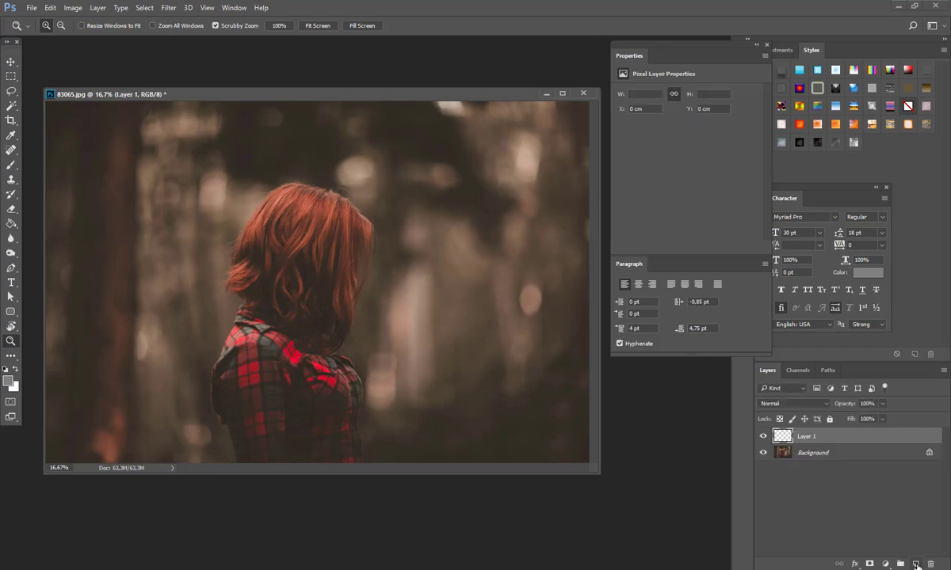
click(12, 223)
click(303, 239)
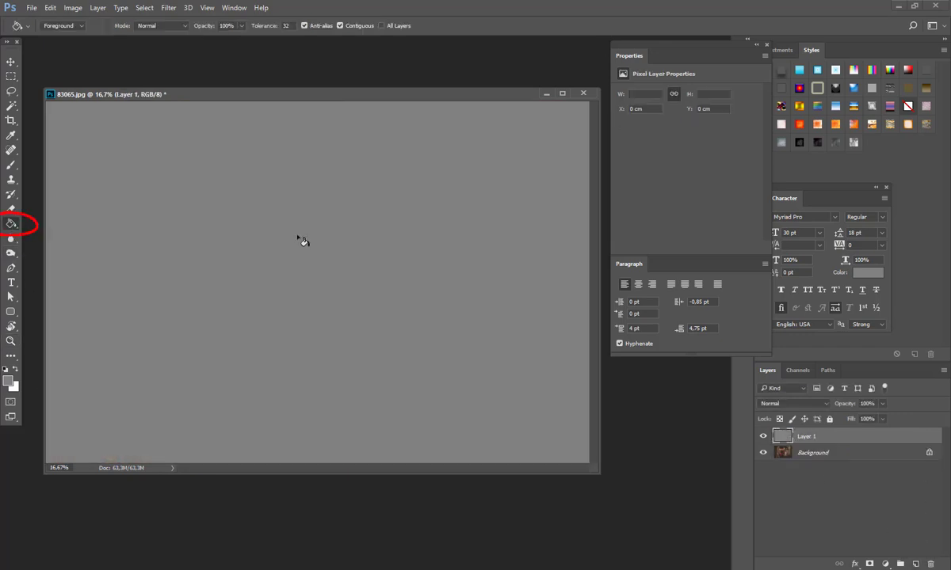
click(770, 404)
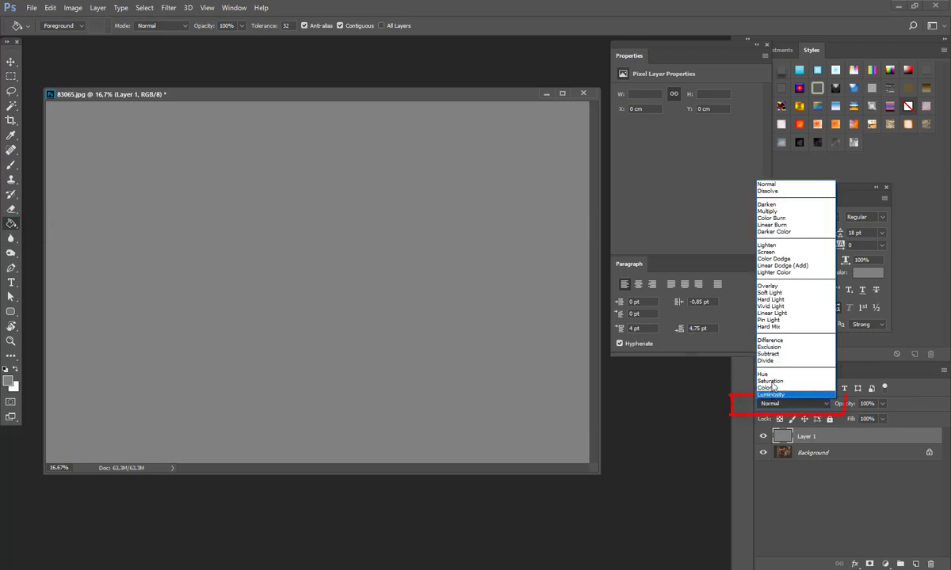
click(766, 336)
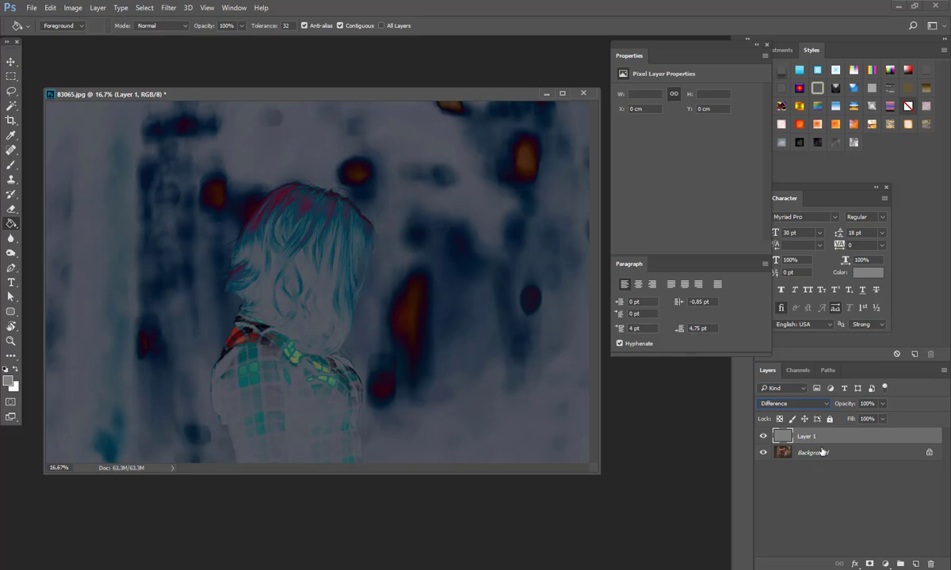
Step: Add a Levels adjustment layer between the Background photo and the gray Difference layer
click(814, 455)
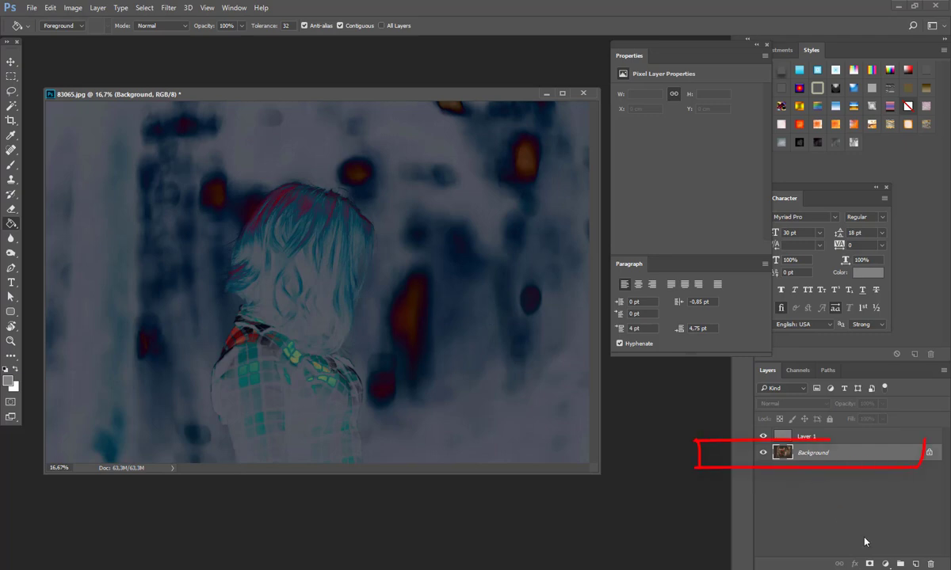
click(884, 564)
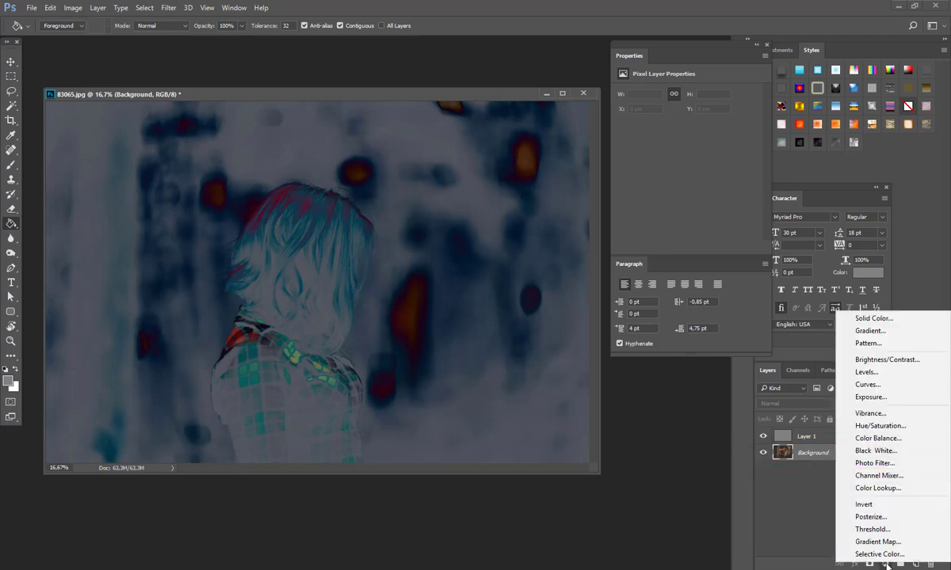
click(863, 373)
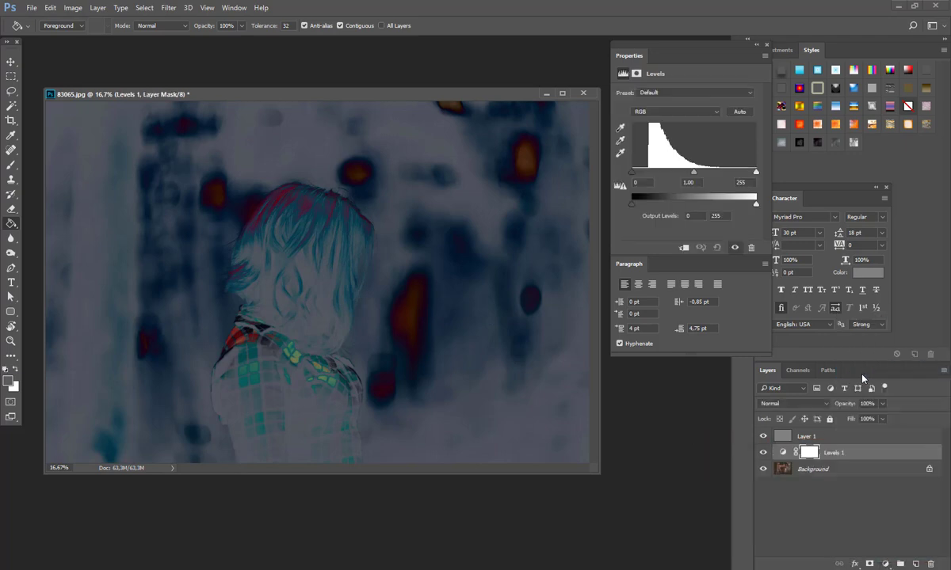
Step: Set the Levels gray point on a near-black patch at the collar of the woman's plaid shirt
click(621, 142)
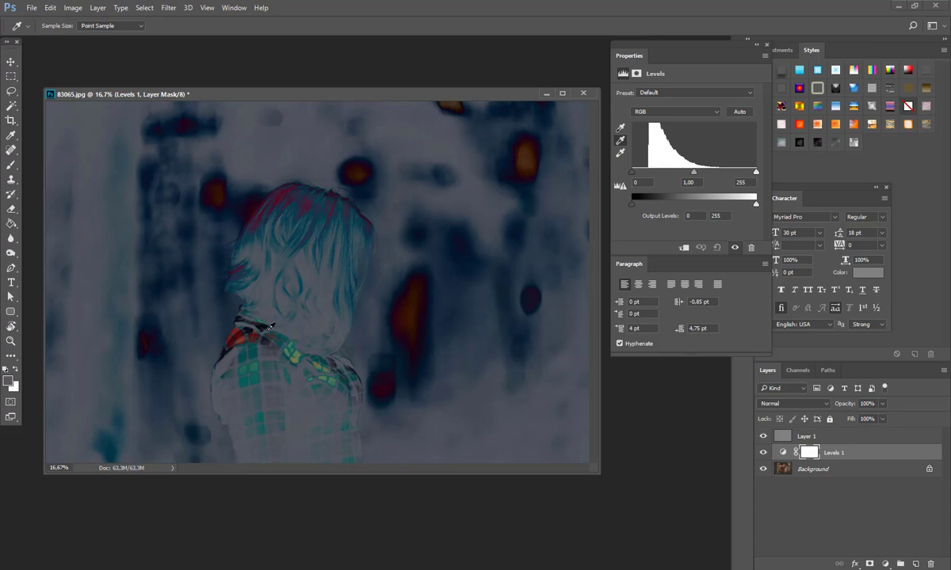
key(z)
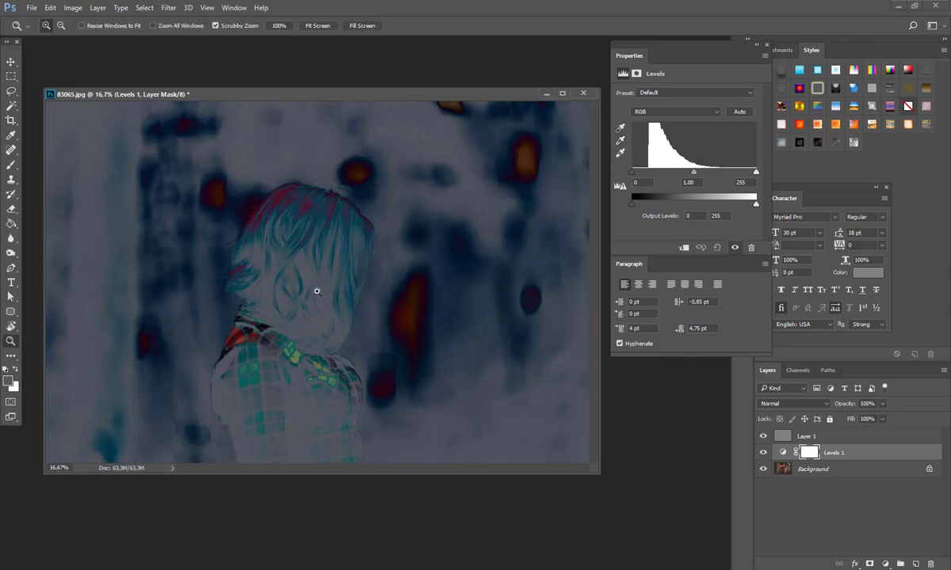
click(315, 293)
click(318, 303)
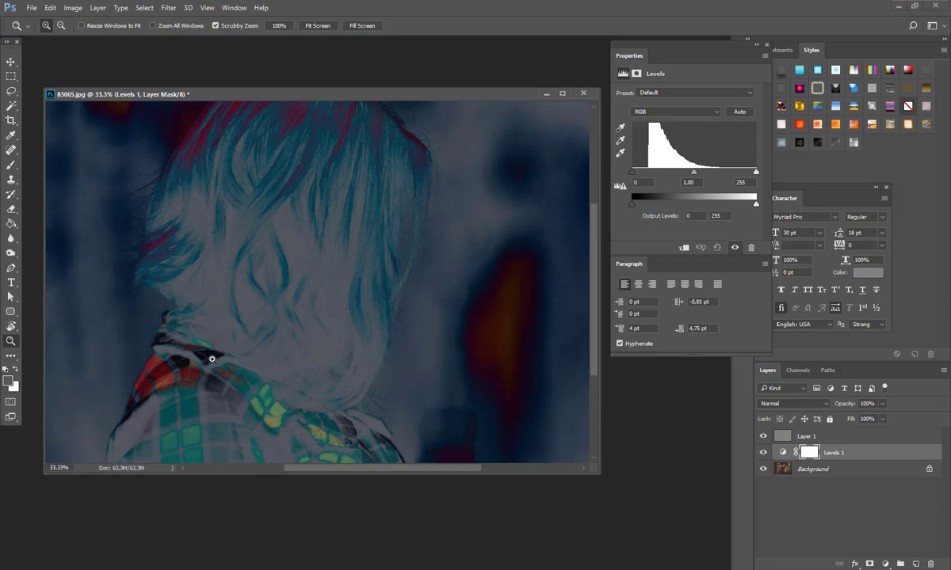
click(621, 142)
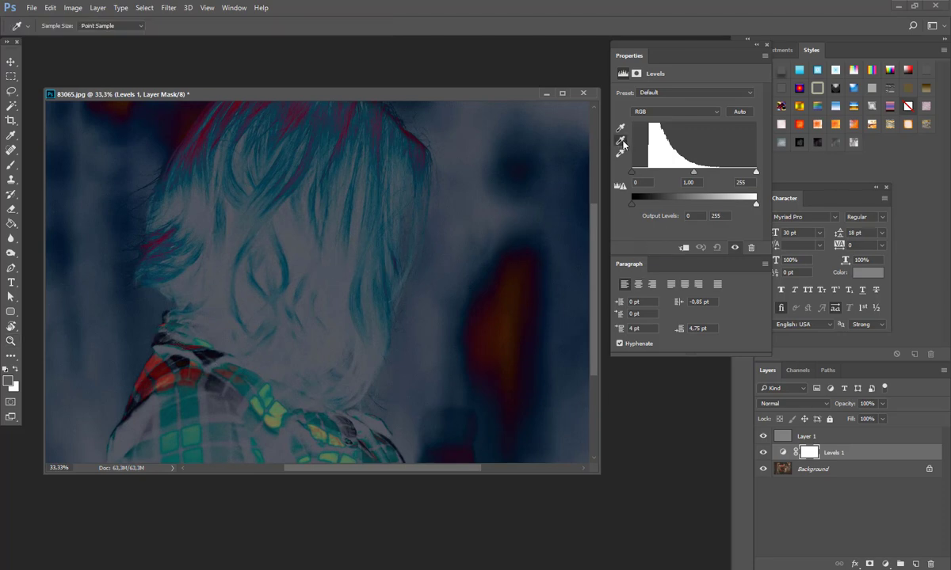
click(200, 333)
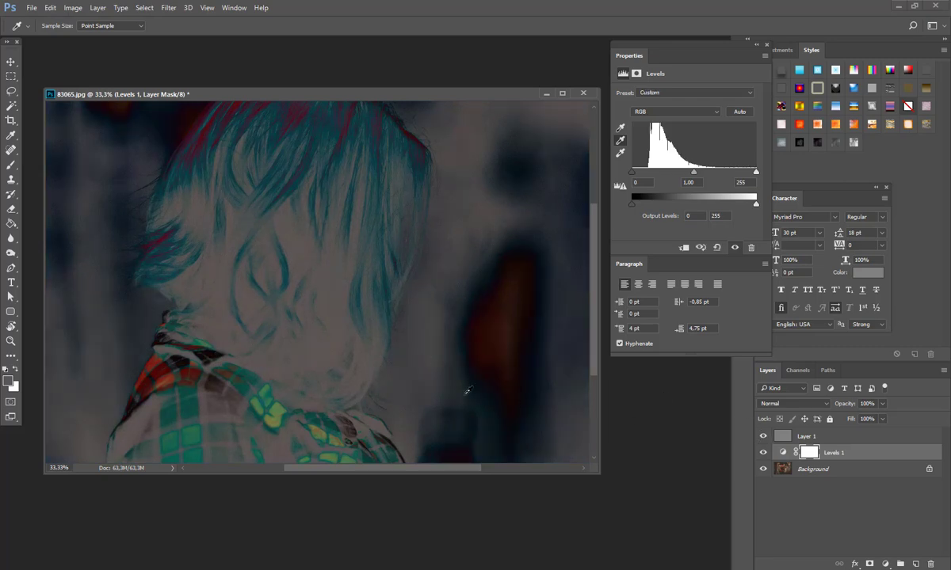
Step: Hide the gray Difference layer and compare the whole photo of the woman with and without its Levels correction
key(ctrl+minus)
key(ctrl+minus)
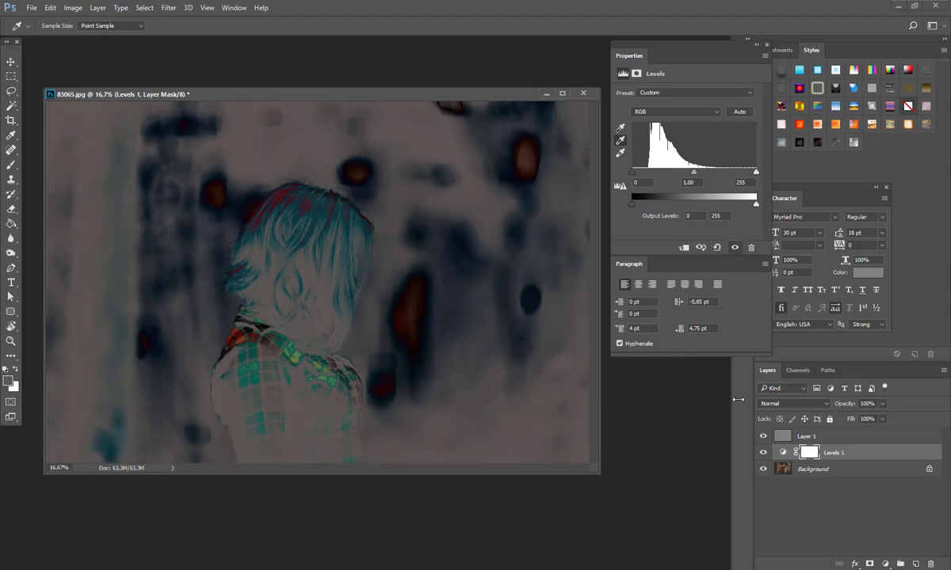
click(764, 436)
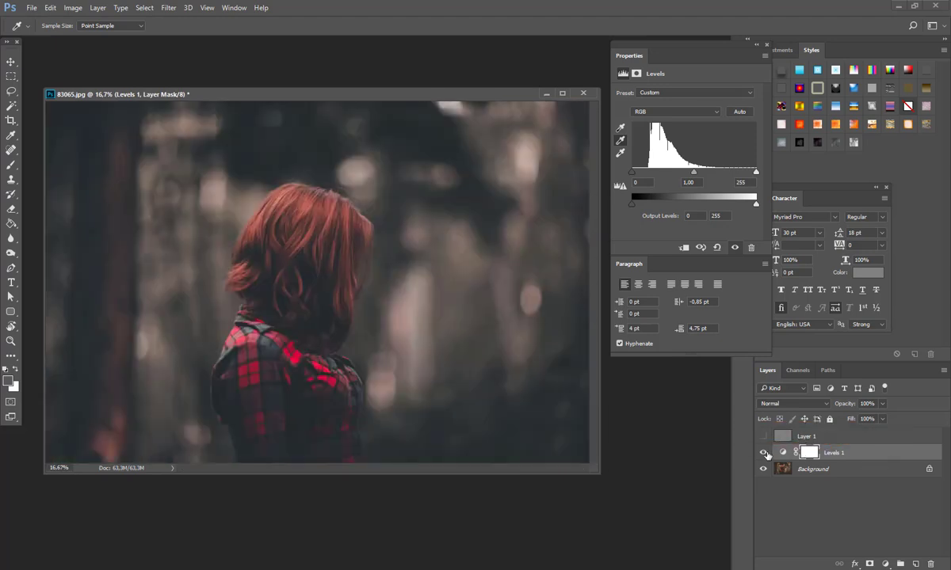
click(763, 453)
click(764, 453)
click(764, 453)
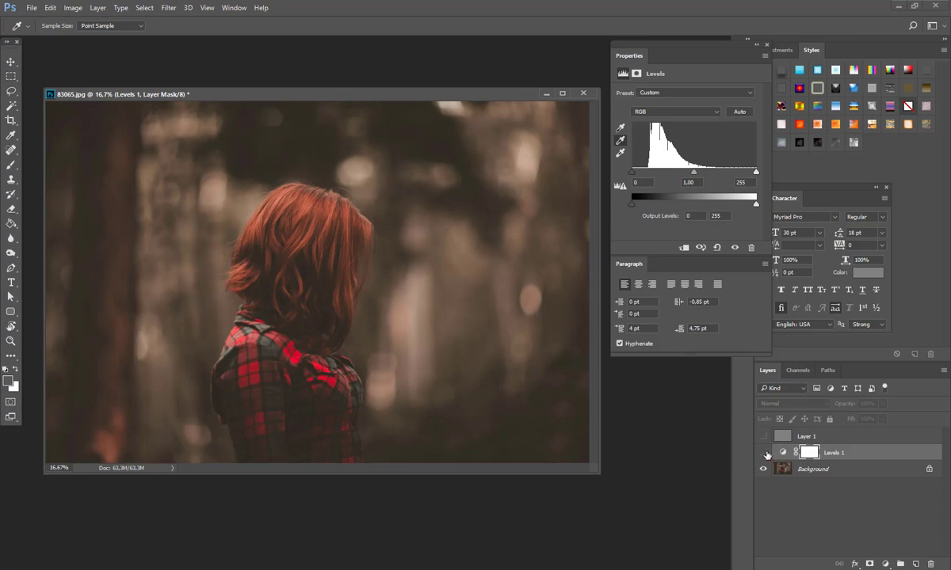
click(765, 453)
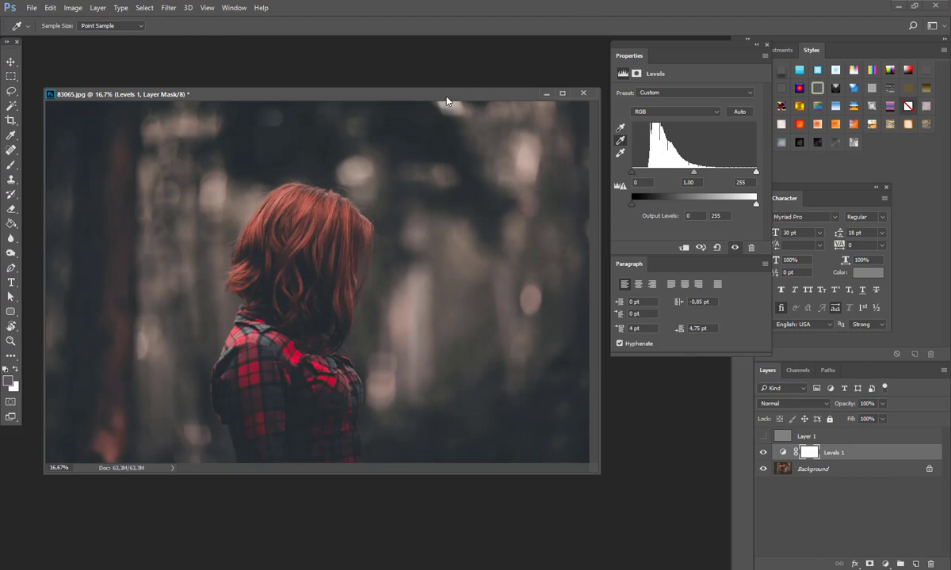
Step: Move the 83065.jpg document window slightly higher in the workspace
drag(446, 97, 440, 64)
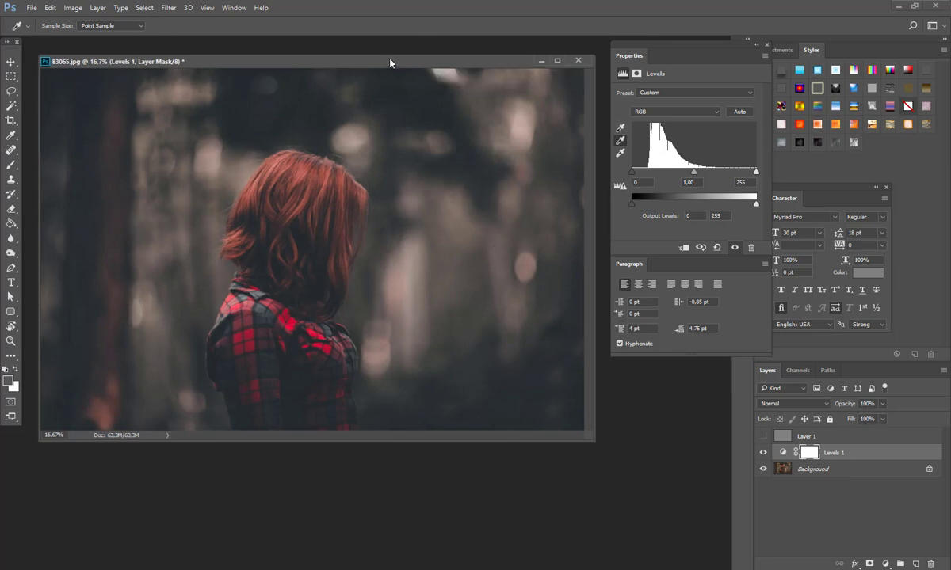
drag(389, 63, 385, 76)
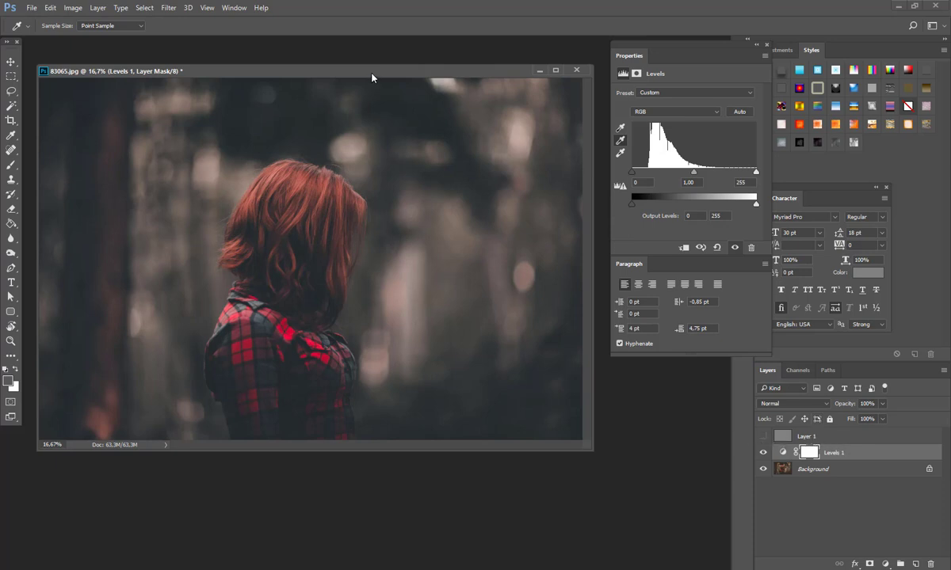
drag(376, 76, 372, 65)
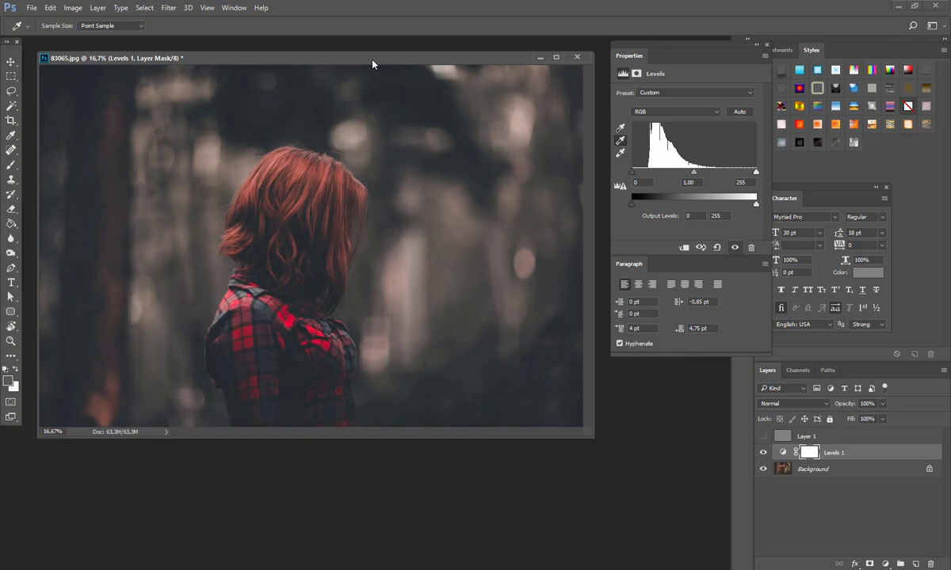